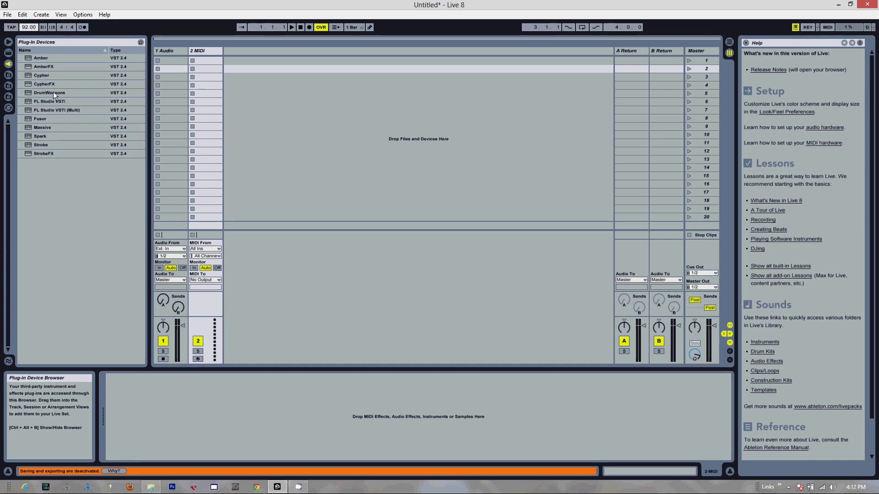
Step: Load the DrumWeapons plug-in onto a new MIDI track and move its window clear of the browser and tracks
{"action": "left_click", "coordinate": [53, 92]}
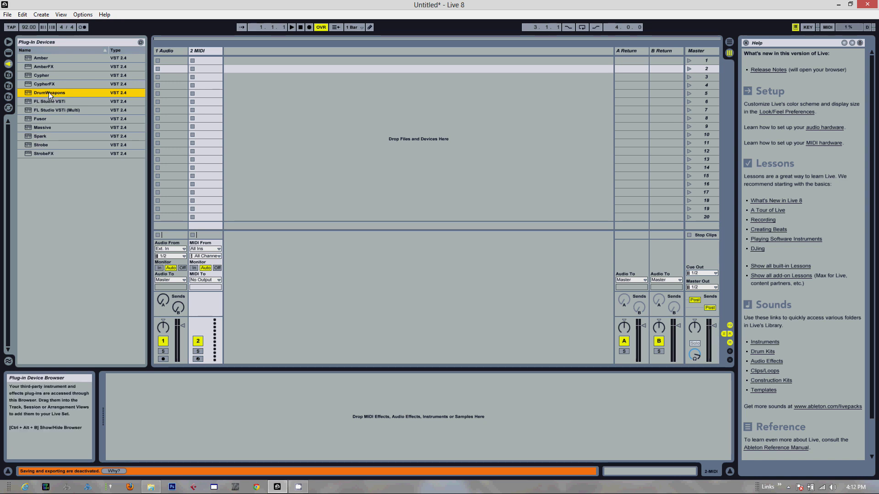
{"action": "left_click_drag", "start_coordinate": [49, 92], "coordinate": [242, 120]}
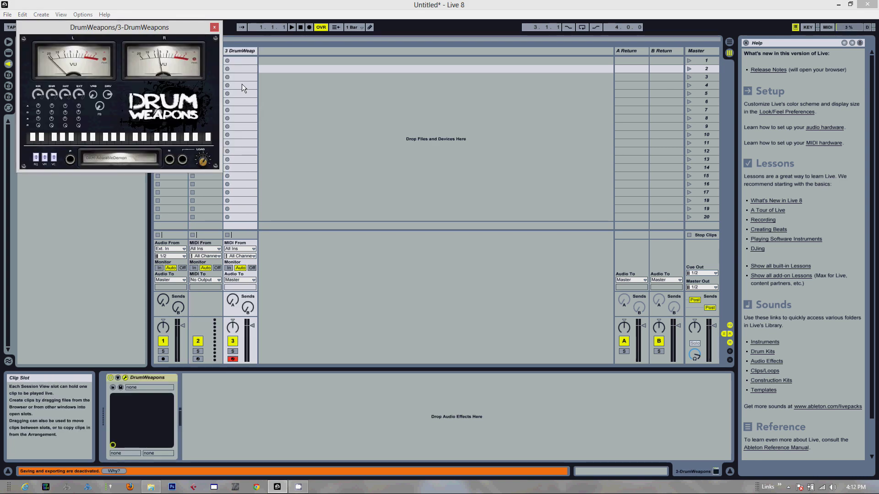
{"action": "left_click_drag", "start_coordinate": [171, 32], "coordinate": [519, 92]}
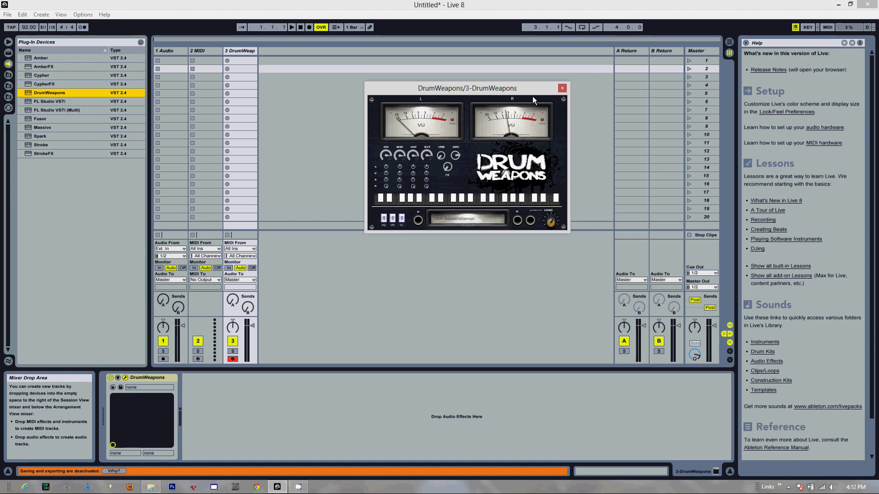
Step: Audition the first keys of DrumWeapons and browse its instrument list through the DRM and PDR kits
{"action": "left_click", "coordinate": [390, 197]}
{"action": "left_click", "coordinate": [381, 200]}
{"action": "left_click", "coordinate": [455, 221]}
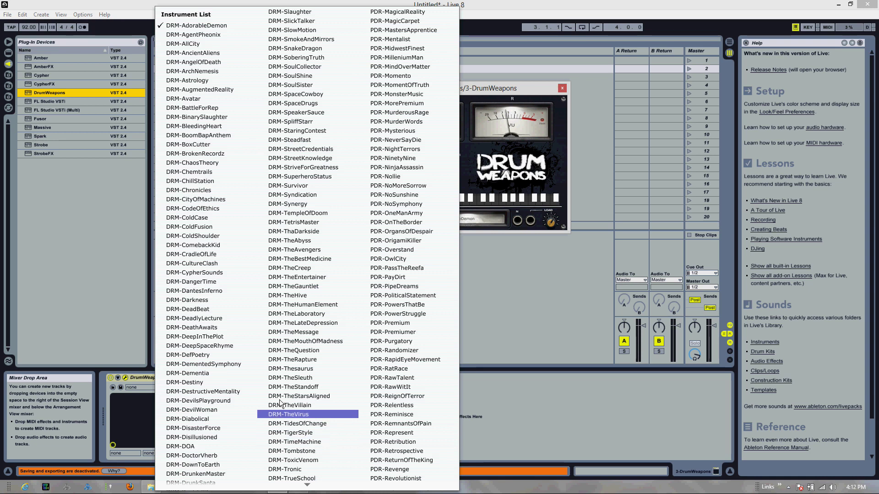
{"action": "scroll", "coordinate": [306, 484], "scroll_direction": "down", "scroll_amount": 8}
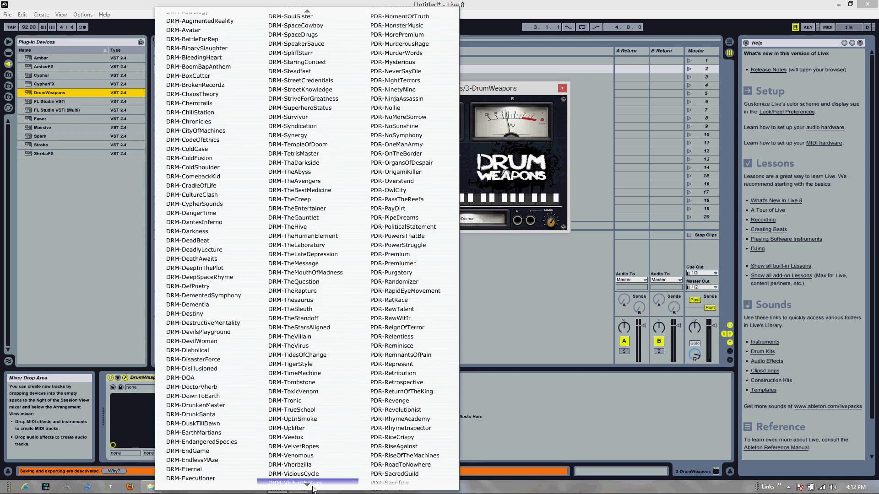
{"action": "scroll", "coordinate": [305, 475], "scroll_direction": "down", "scroll_amount": 7}
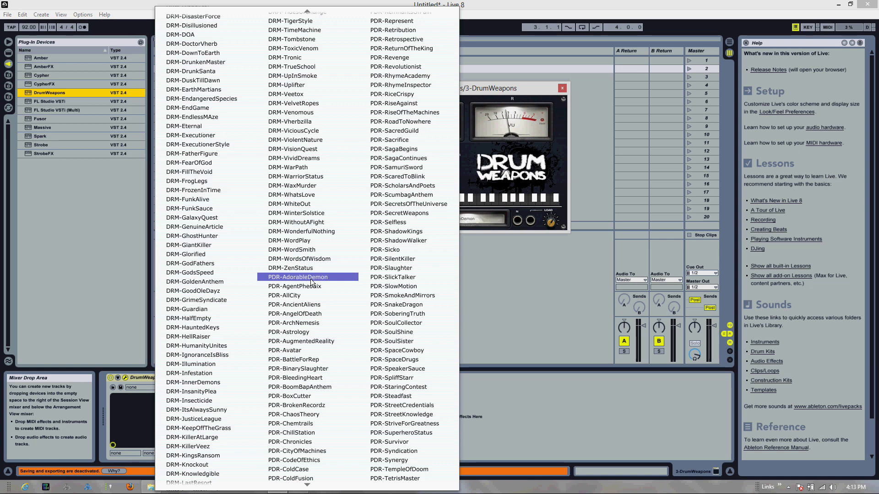
{"action": "mouse_move", "coordinate": [294, 12]}
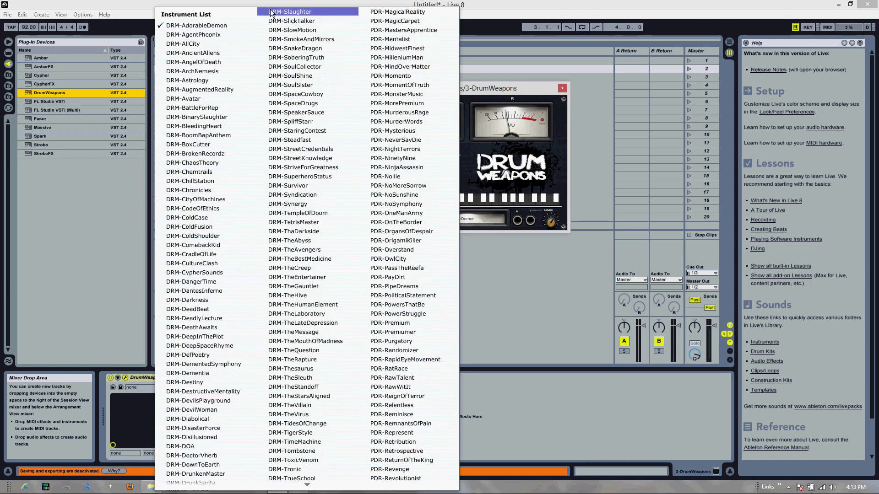
{"action": "left_click", "coordinate": [529, 95]}
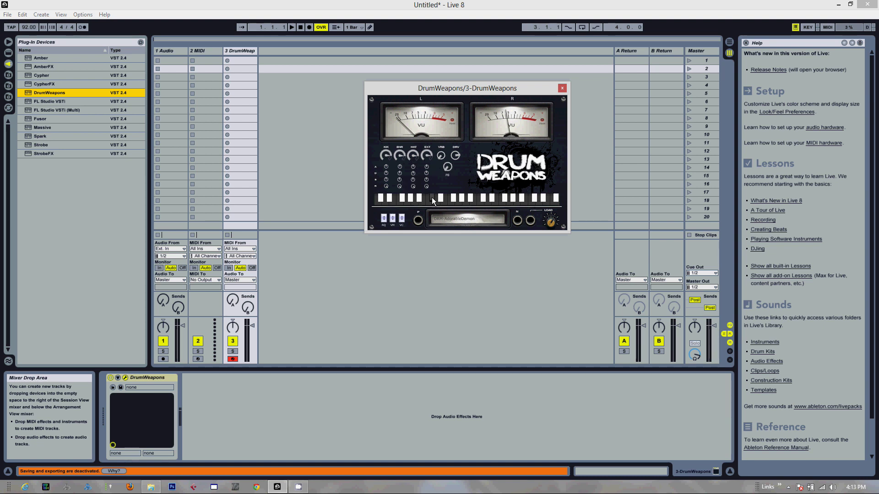
Step: Inspect the plug-in's Low/Mid/High, Poly/Mono/Legato and Normal/Weak/Strong option lists without changing the selections
{"action": "left_click", "coordinate": [384, 218]}
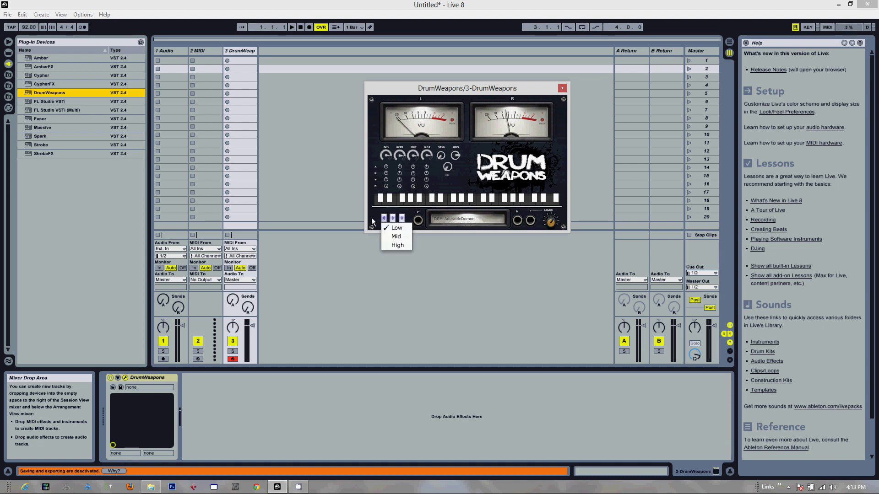
{"action": "left_click", "coordinate": [372, 216]}
{"action": "left_click", "coordinate": [383, 219]}
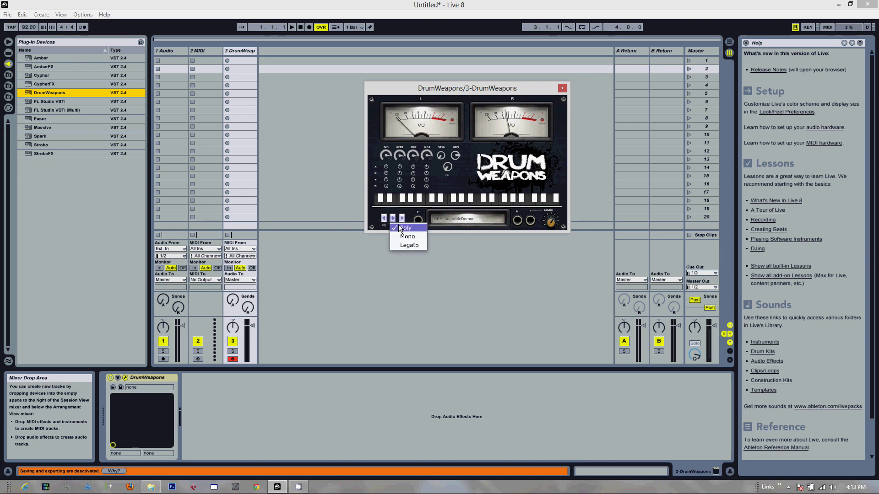
{"action": "left_click", "coordinate": [382, 219]}
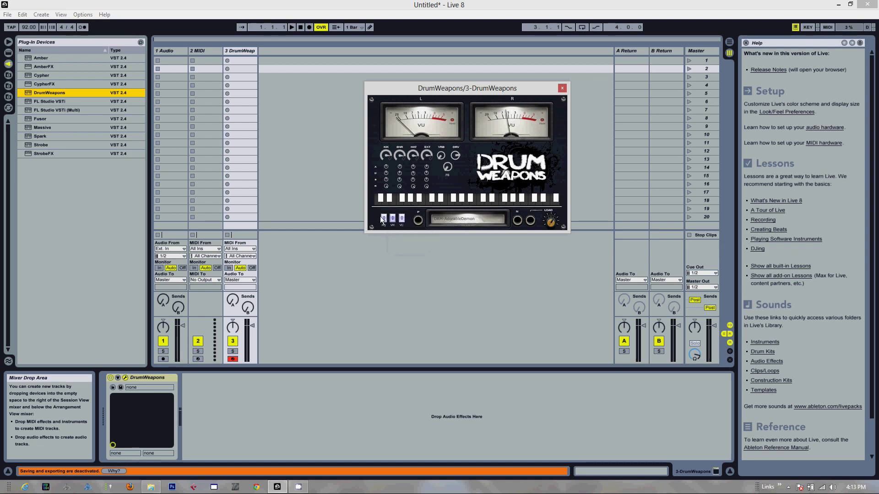
{"action": "left_click", "coordinate": [401, 218]}
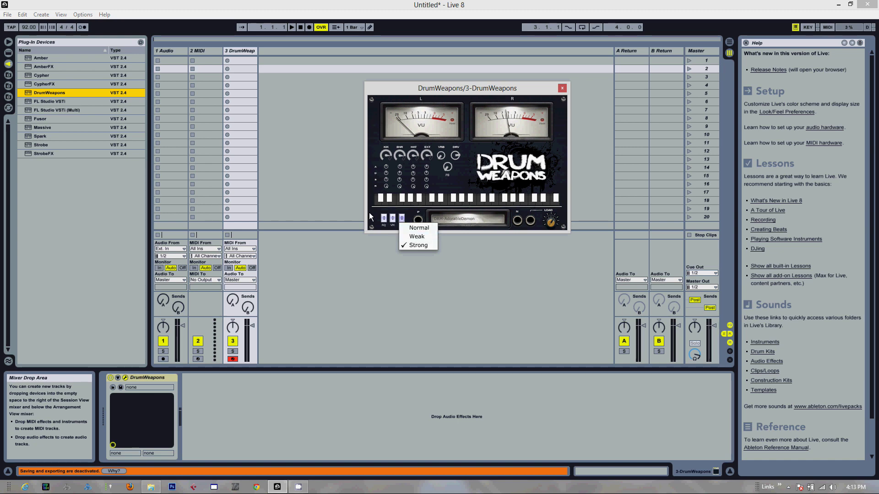
{"action": "left_click", "coordinate": [392, 220]}
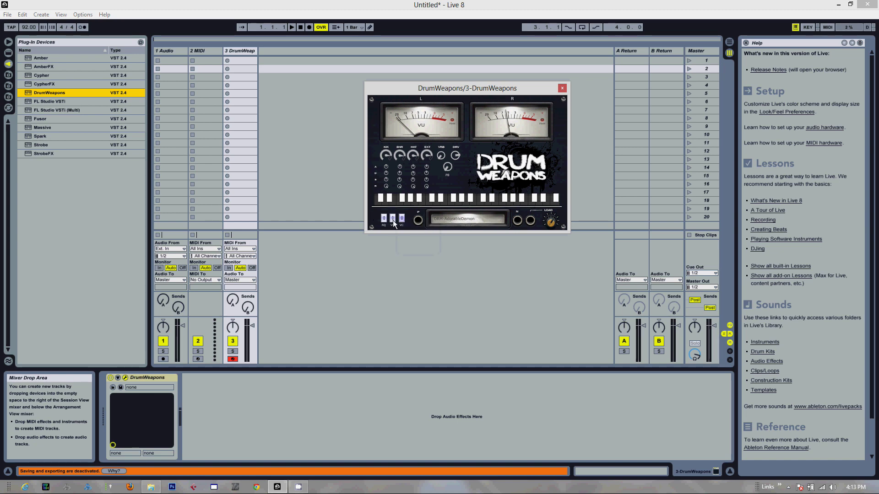
Step: Look further down the DrumWeapons kit list and try the round controls on either side of the kit display
{"action": "left_click", "coordinate": [458, 217]}
{"action": "scroll", "coordinate": [334, 435], "scroll_direction": "down", "scroll_amount": 1}
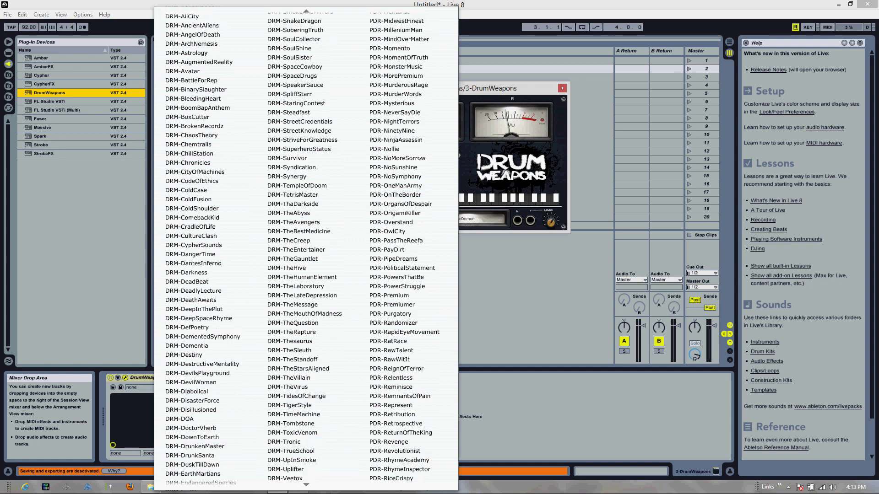
{"action": "scroll", "coordinate": [553, 210], "scroll_direction": "down", "scroll_amount": 15}
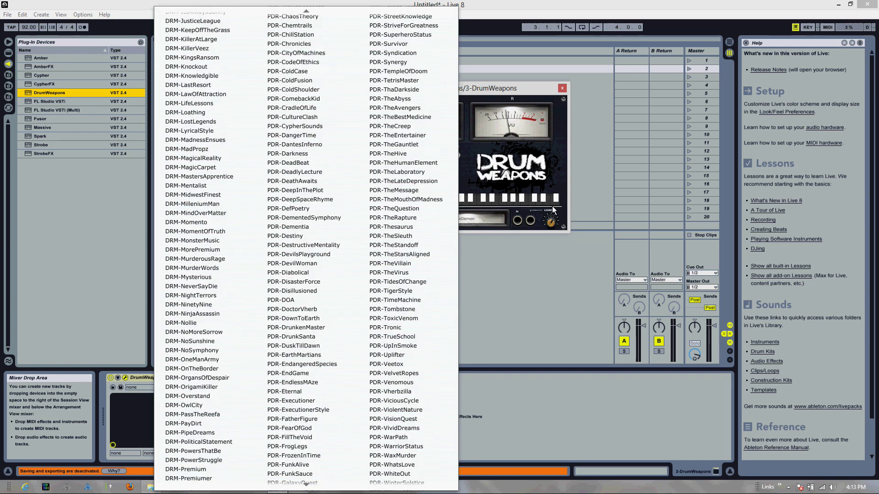
{"action": "left_click", "coordinate": [521, 230]}
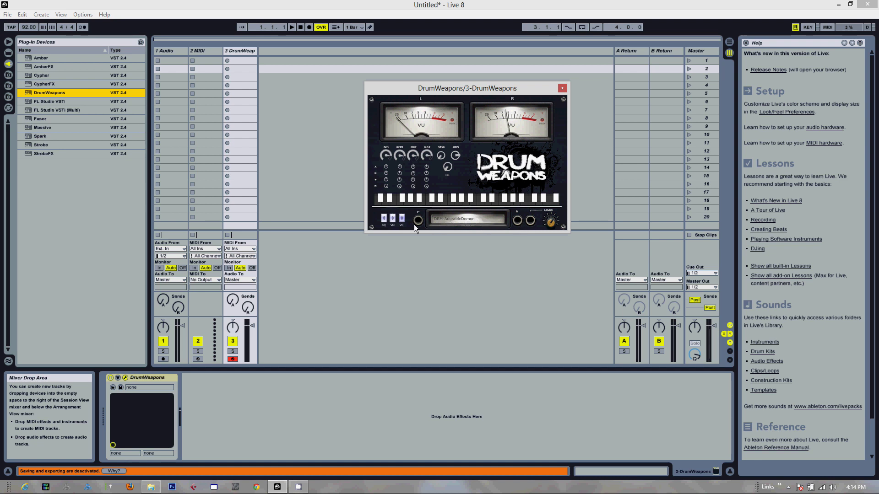
{"action": "left_click", "coordinate": [519, 224]}
{"action": "left_click", "coordinate": [519, 222]}
{"action": "left_click", "coordinate": [421, 221]}
{"action": "left_click", "coordinate": [421, 221]}
Step: Insert a MIDI clip in the first slot of the DrumWeapons track and set its loop length to 2 bars
{"action": "right_click", "coordinate": [238, 60]}
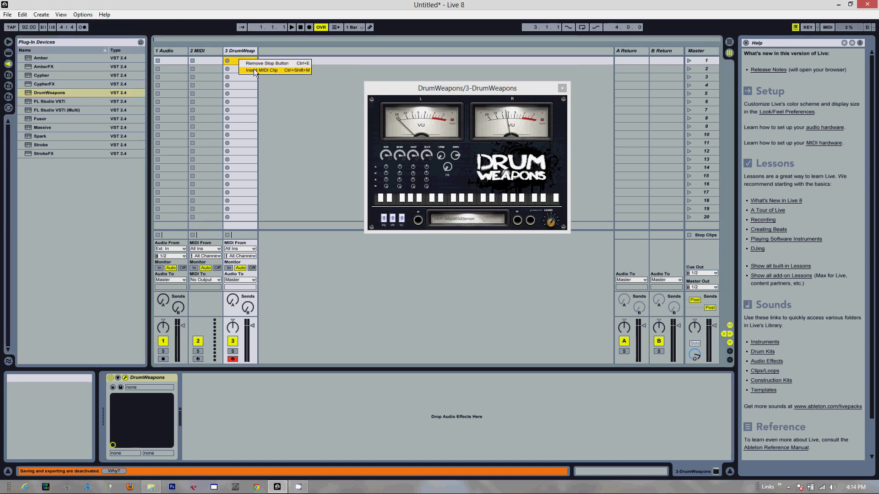
{"action": "left_click", "coordinate": [254, 69]}
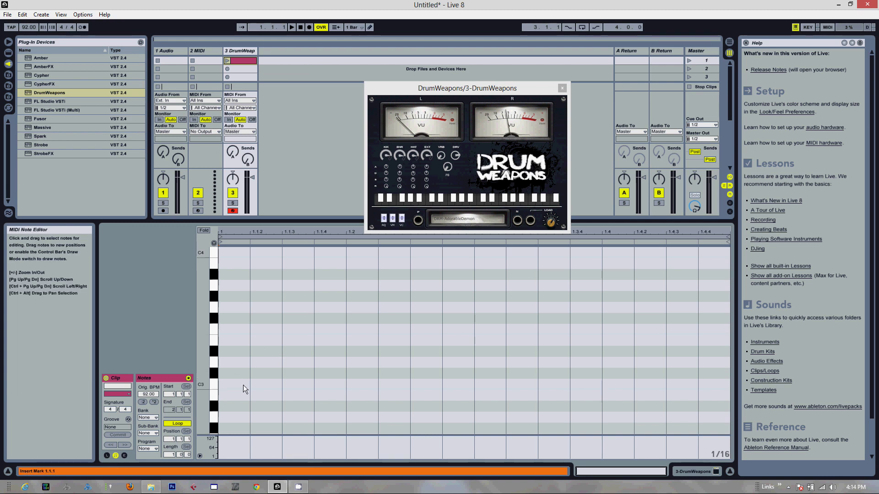
{"action": "scroll", "coordinate": [243, 386], "scroll_direction": "down", "scroll_amount": 2}
{"action": "scroll", "coordinate": [244, 386], "scroll_direction": "down", "scroll_amount": 6}
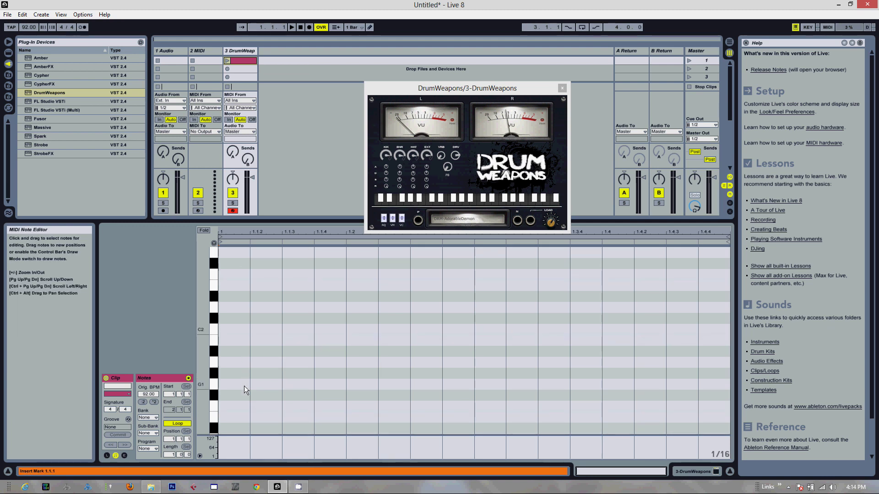
{"action": "scroll", "coordinate": [243, 385], "scroll_direction": "down", "scroll_amount": 2}
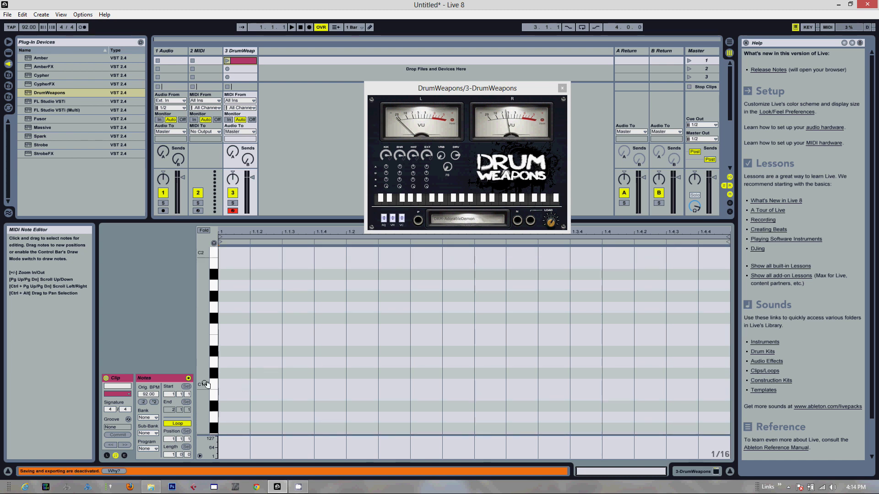
{"action": "left_click", "coordinate": [173, 455]}
{"action": "type", "text": "2"}
{"action": "key", "text": "Return"}
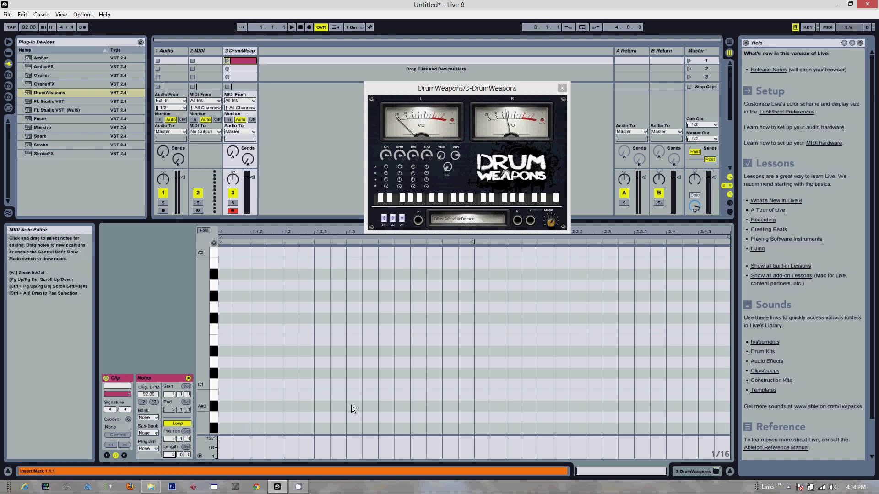
Step: Turn on Draw Mode and draw a 1/16 C1 note at the start of the clip
{"action": "right_click", "coordinate": [232, 383]}
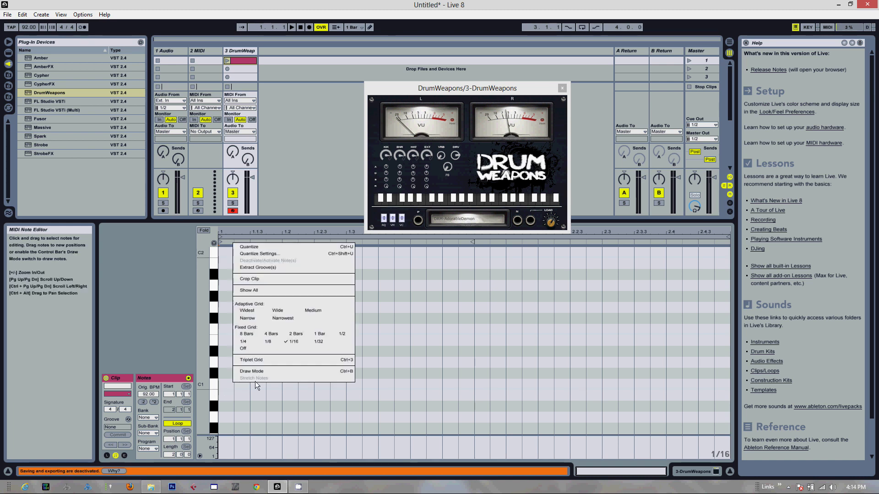
{"action": "left_click", "coordinate": [260, 372]}
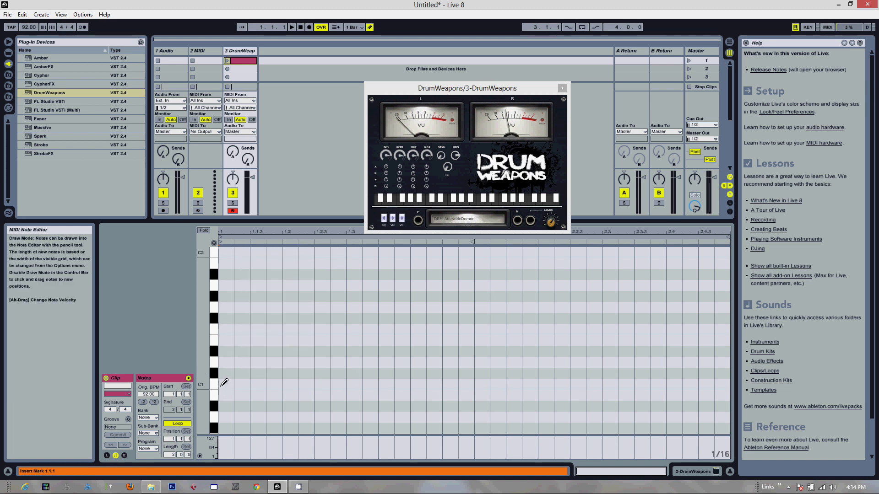
{"action": "left_click", "coordinate": [225, 383]}
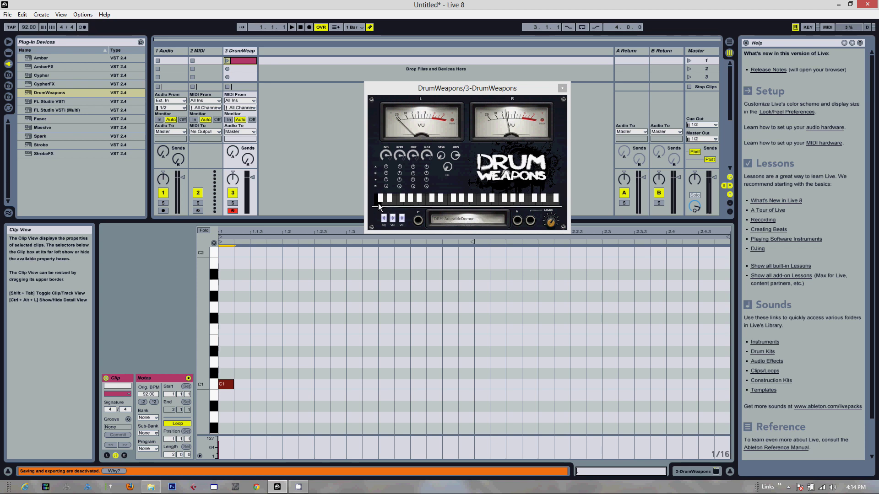
Step: Check the audio driver and device in the preferences and audition the first DrumWeapons key again
{"action": "left_click", "coordinate": [83, 14]}
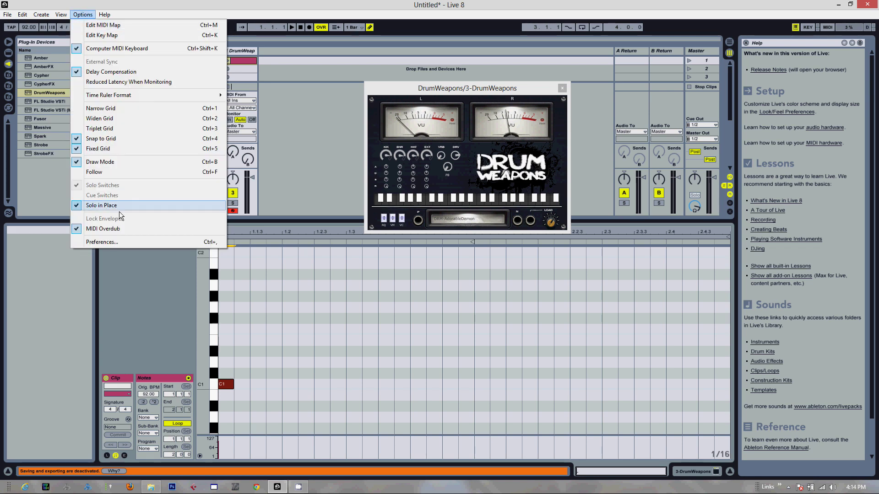
{"action": "left_click", "coordinate": [109, 242]}
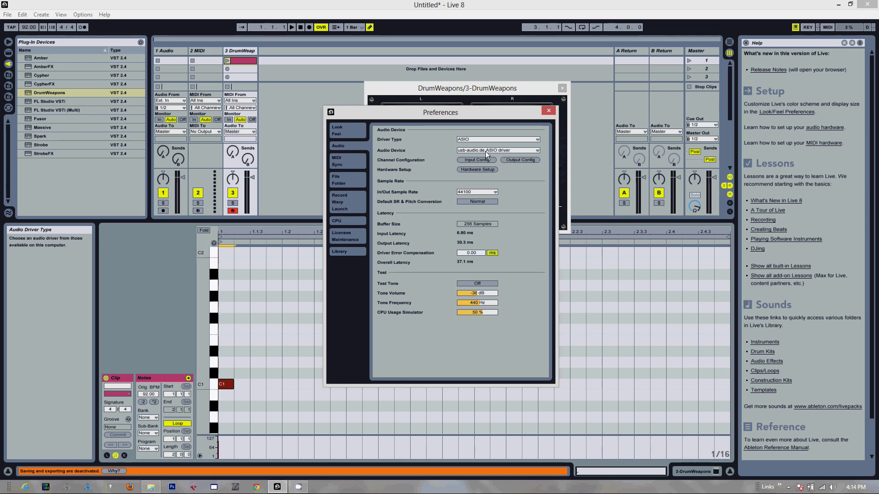
{"action": "left_click", "coordinate": [549, 111]}
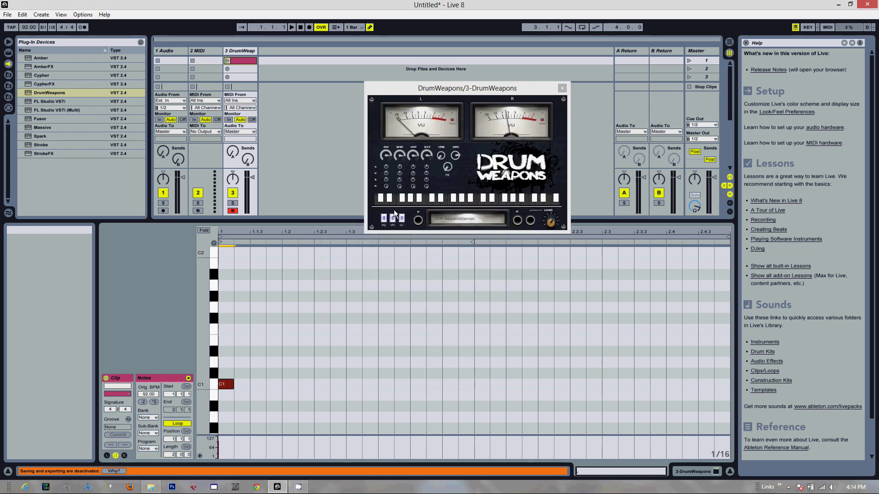
{"action": "left_click", "coordinate": [378, 199]}
{"action": "left_click", "coordinate": [380, 199]}
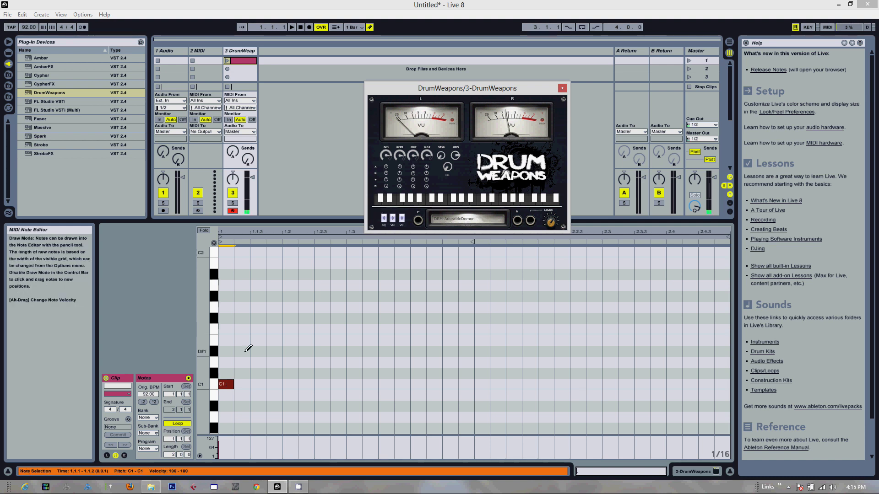
Step: Draw E1 notes at 1.2, 1.4 and 2.2 and an F1 note at 2.4, moving the plug-in window off the note editor
{"action": "left_click", "coordinate": [285, 341]}
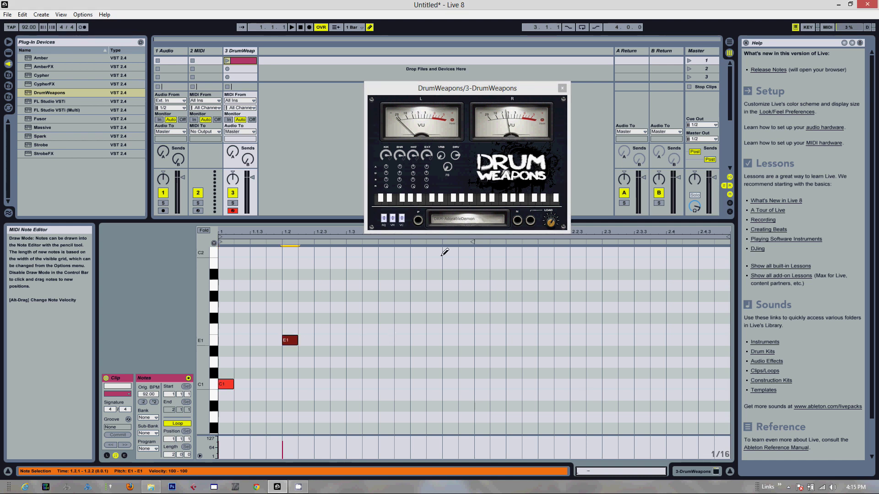
{"action": "left_click_drag", "start_coordinate": [519, 88], "coordinate": [556, 50]}
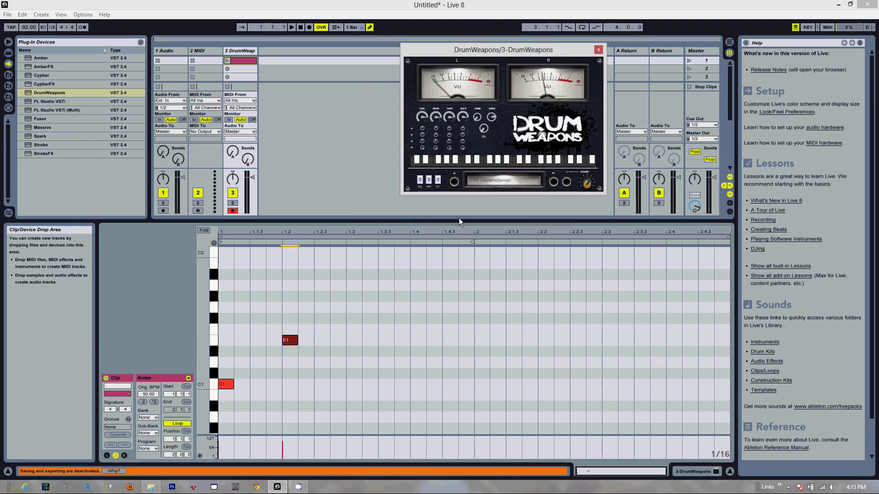
{"action": "left_click", "coordinate": [418, 340]}
{"action": "left_click", "coordinate": [545, 340]}
{"action": "left_click", "coordinate": [674, 328]}
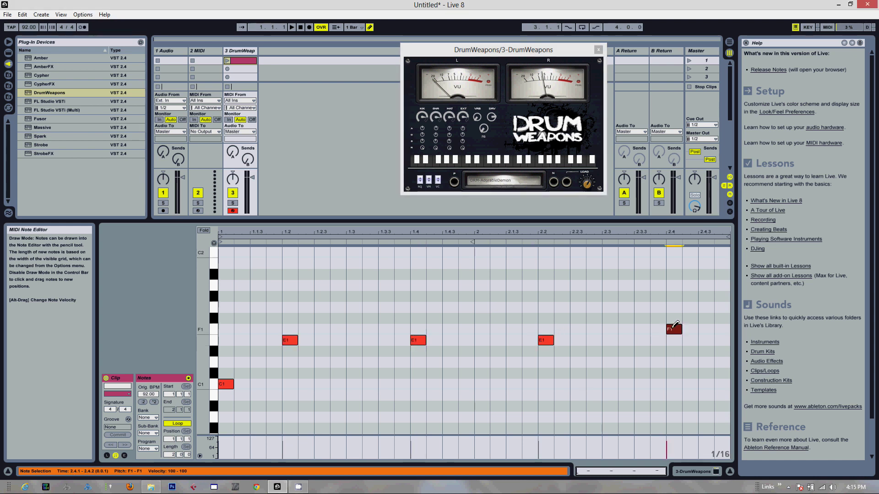
Step: Draw F#1 notes on every eighth from the clip start to 1.3, plus one at 1.3.2
{"action": "left_click", "coordinate": [225, 318]}
{"action": "left_click", "coordinate": [258, 318]}
{"action": "left_click", "coordinate": [289, 318]}
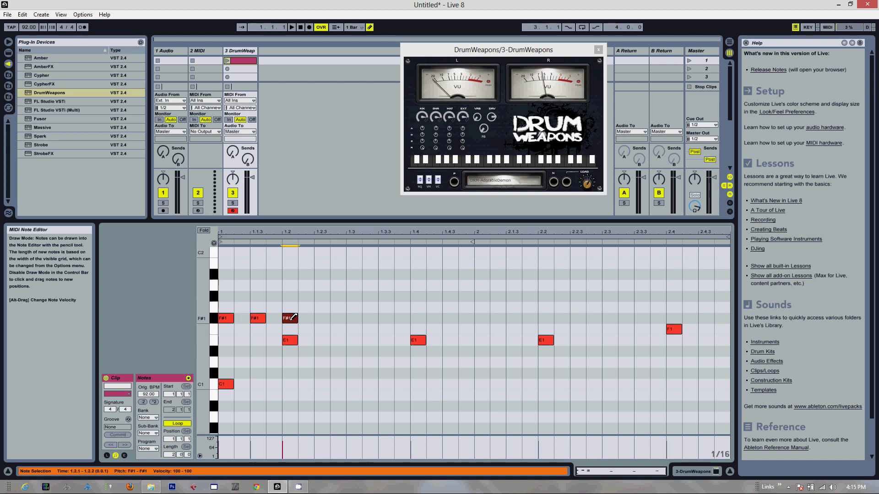
{"action": "left_click", "coordinate": [322, 318]}
{"action": "left_click", "coordinate": [354, 318]}
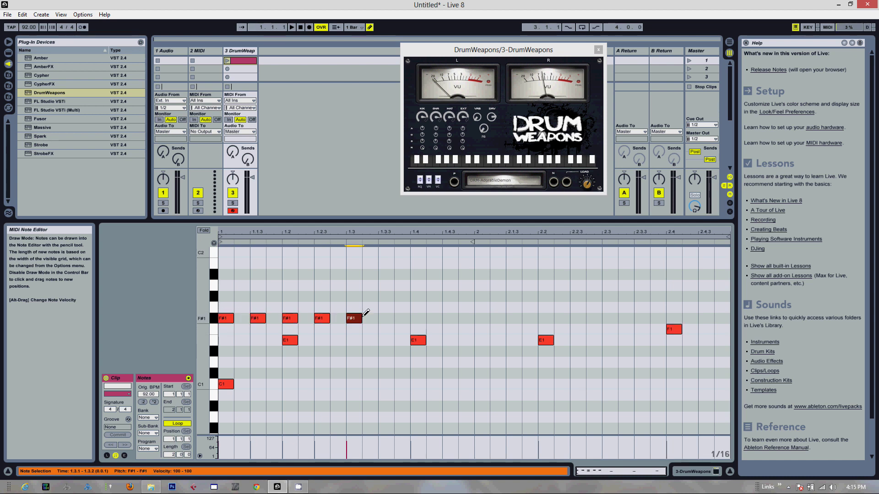
{"action": "left_click", "coordinate": [369, 318]}
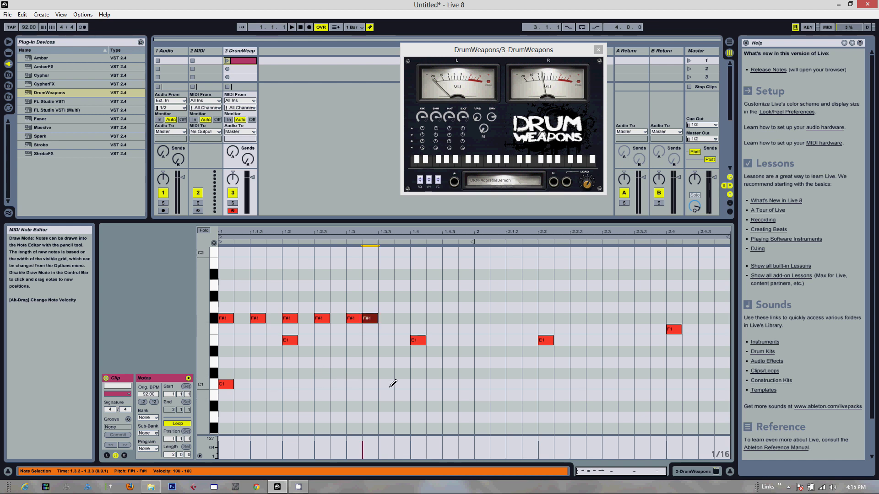
Step: Draw C1 notes at 1.3 and 1.3.3 and remove the F#1 note at 1.3.2
{"action": "left_click", "coordinate": [357, 385]}
{"action": "left_click", "coordinate": [383, 384]}
{"action": "left_click", "coordinate": [369, 318]}
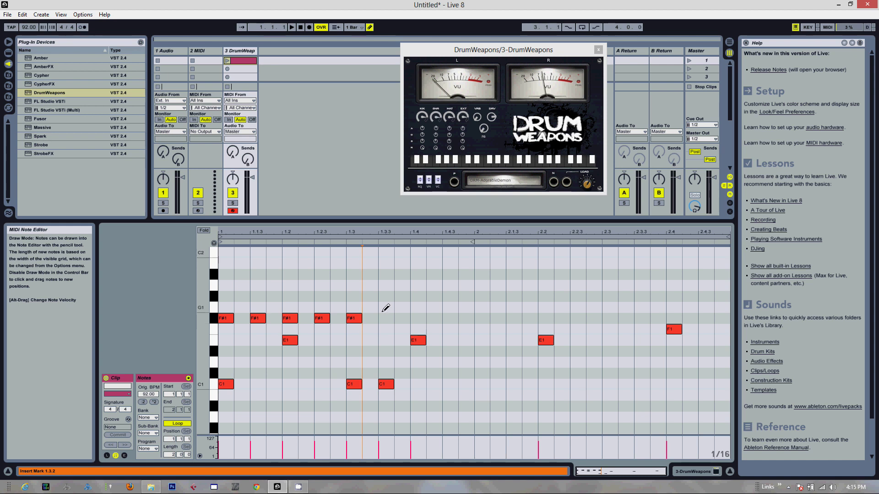
Step: Draw an A#1 note at 1.3.3 and F#1 notes on every eighth from 1.4 to 2.2
{"action": "left_click", "coordinate": [388, 273]}
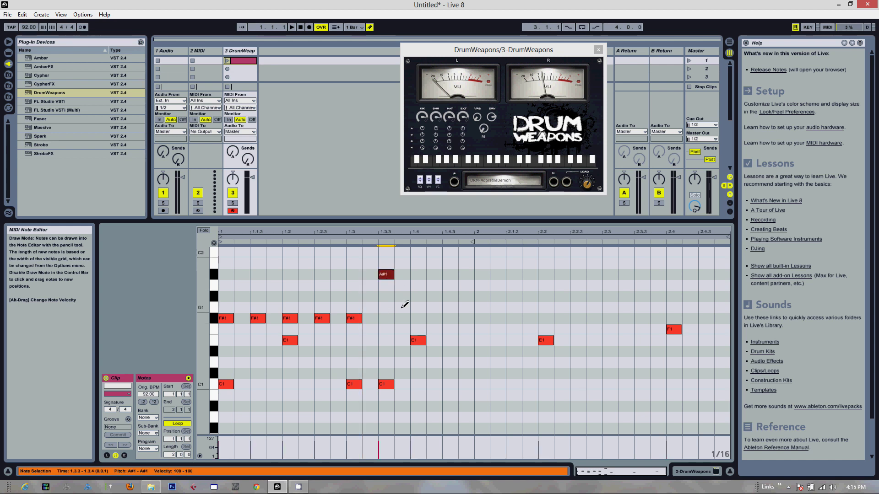
{"action": "left_click", "coordinate": [417, 318]}
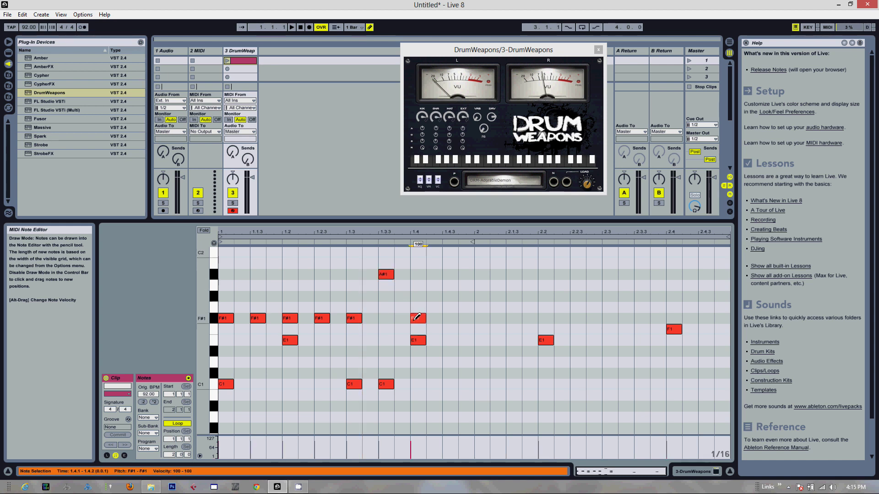
{"action": "left_click", "coordinate": [449, 317]}
{"action": "left_click", "coordinate": [482, 318]}
{"action": "left_click", "coordinate": [514, 318]}
{"action": "left_click", "coordinate": [547, 318]}
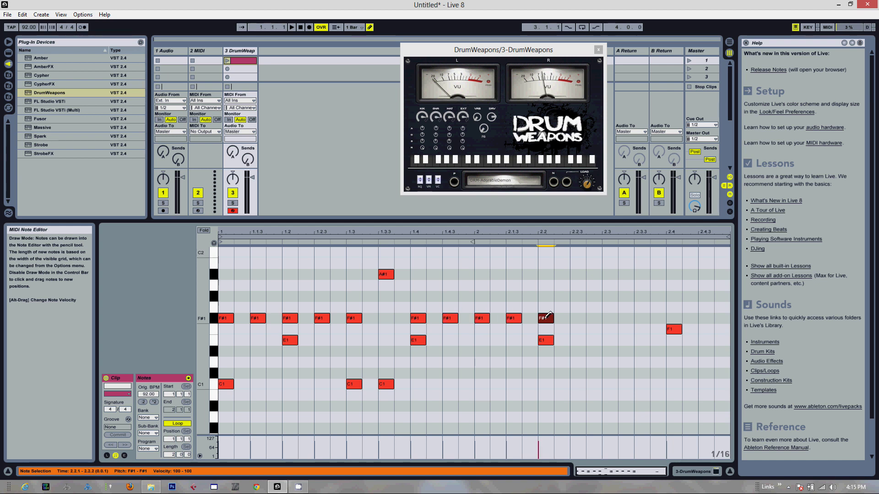
Step: Draw C1 notes at 2.1, 2.3 and 2.3.3 in the second bar
{"action": "left_click", "coordinate": [480, 384]}
{"action": "left_click", "coordinate": [608, 383]}
{"action": "left_click", "coordinate": [642, 383]}
Step: Continue the eighth-note F#1 row from 2.2.3 to 2.4.3, using an A#1 in place of the F#1 at 2.3.3
{"action": "left_click", "coordinate": [577, 318]}
{"action": "left_click", "coordinate": [608, 317]}
{"action": "left_click", "coordinate": [641, 318]}
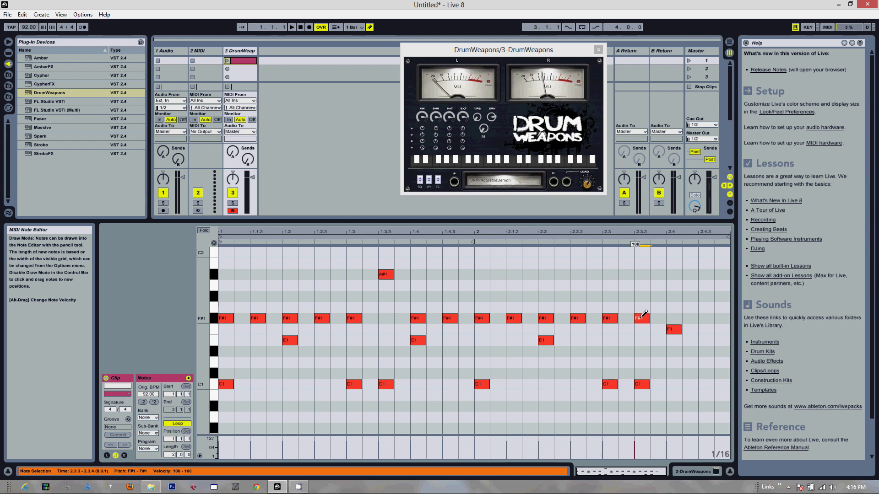
{"action": "left_click", "coordinate": [678, 317]}
{"action": "left_click", "coordinate": [705, 317]}
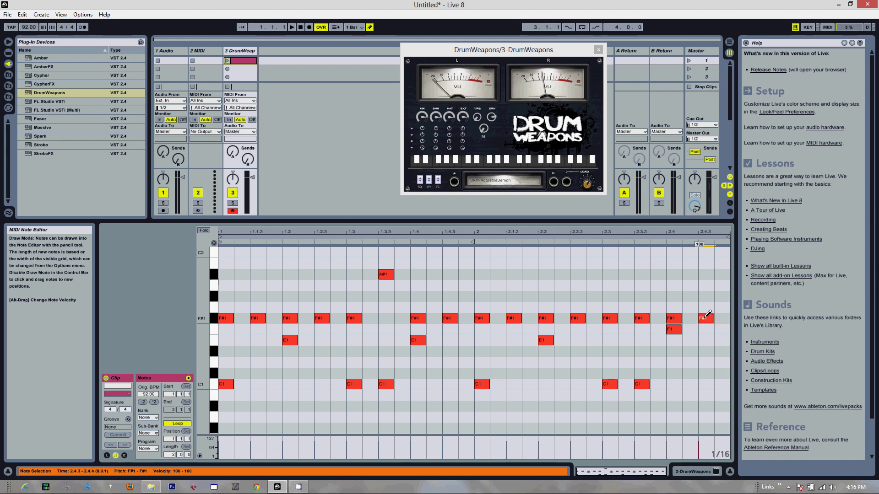
{"action": "left_click", "coordinate": [642, 316]}
{"action": "left_click", "coordinate": [643, 274]}
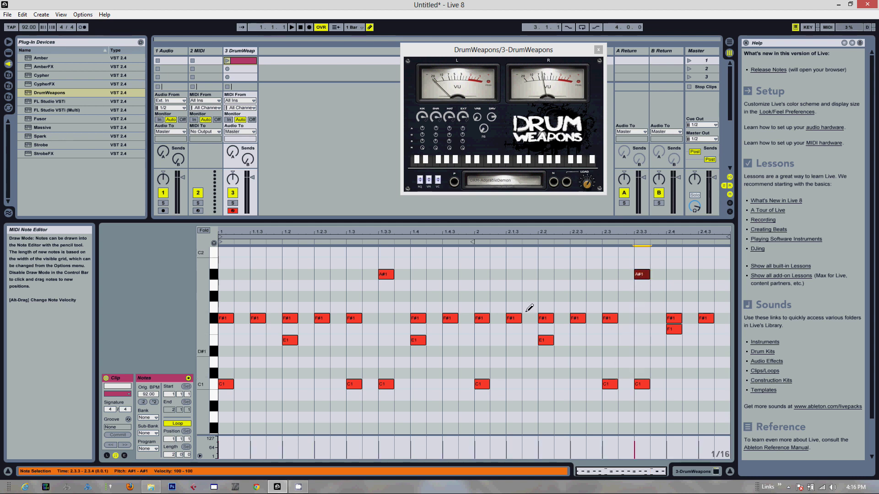
Step: Stop the transport and launch the drum clip on the DrumWeapons track
{"action": "key", "text": "ctrl+s"}
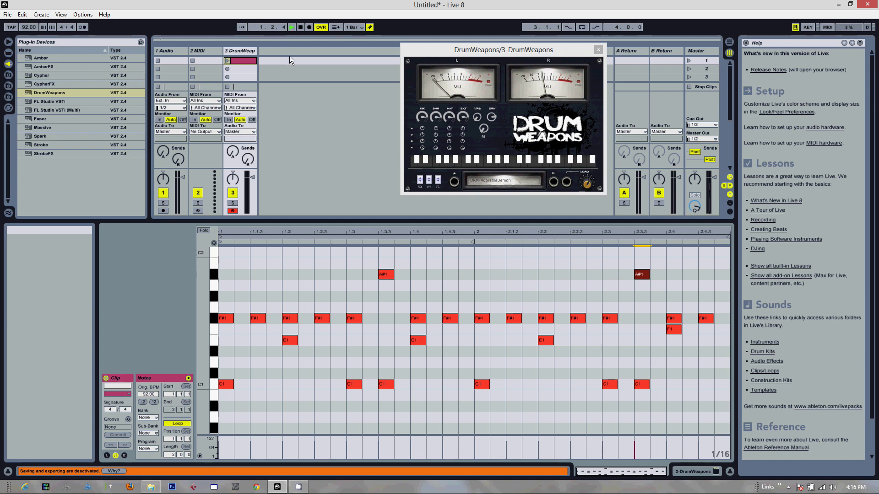
{"action": "left_click", "coordinate": [300, 29]}
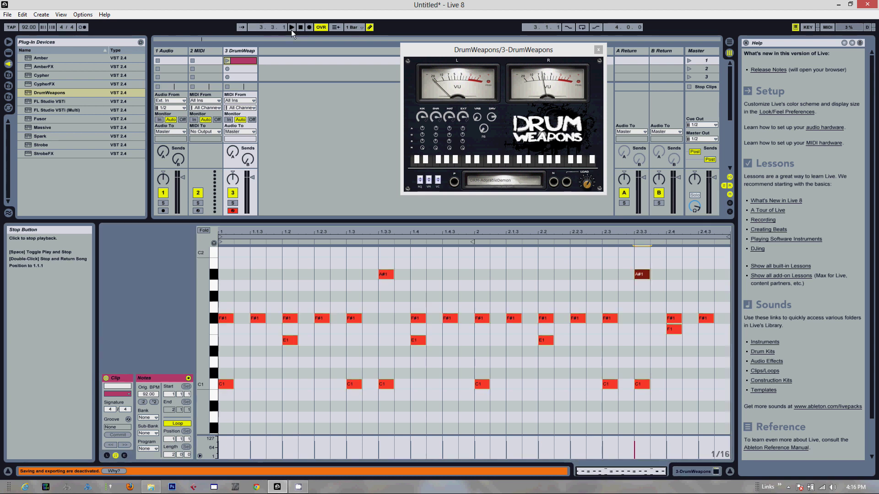
{"action": "left_click", "coordinate": [227, 60]}
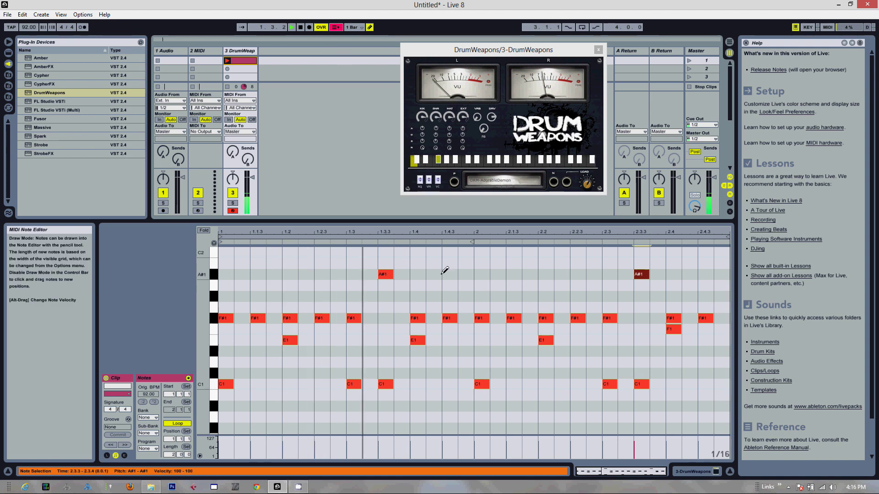
Step: Switch the note grid to 1/16 triplets and draw C1 notes just before 1.3, just before 2.3 and at the clip's end
{"action": "right_click", "coordinate": [257, 372]}
{"action": "left_click", "coordinate": [278, 350]}
{"action": "right_click", "coordinate": [277, 365]}
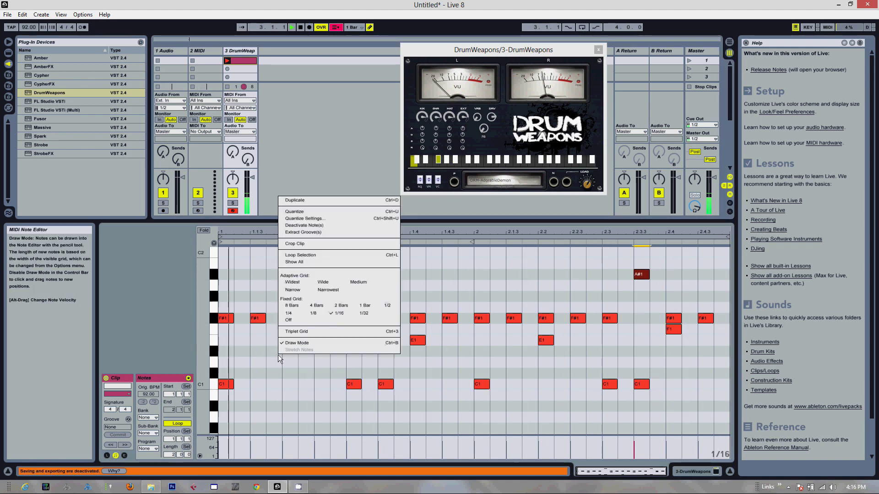
{"action": "left_click", "coordinate": [293, 335]}
{"action": "left_click", "coordinate": [338, 383]}
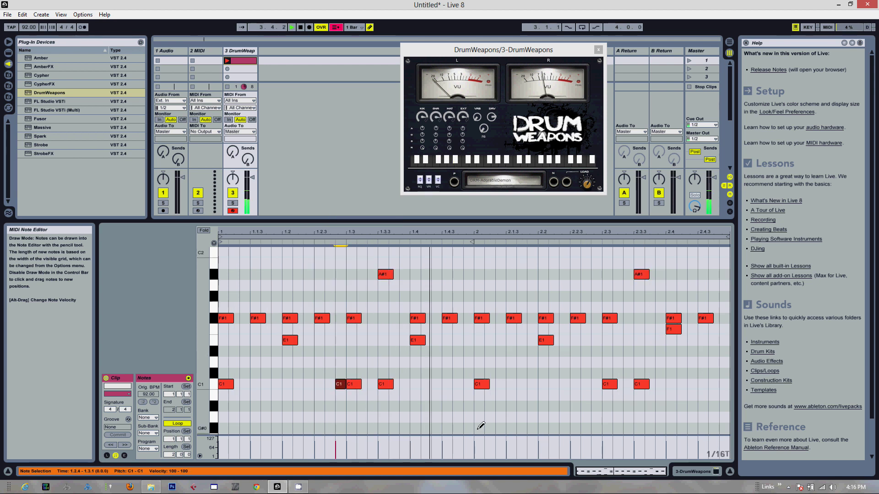
{"action": "left_click", "coordinate": [595, 384]}
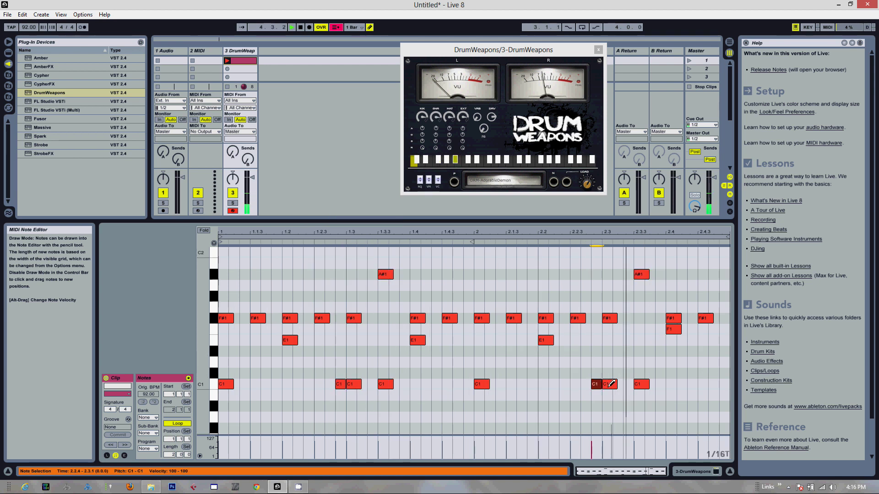
{"action": "left_click", "coordinate": [724, 384]}
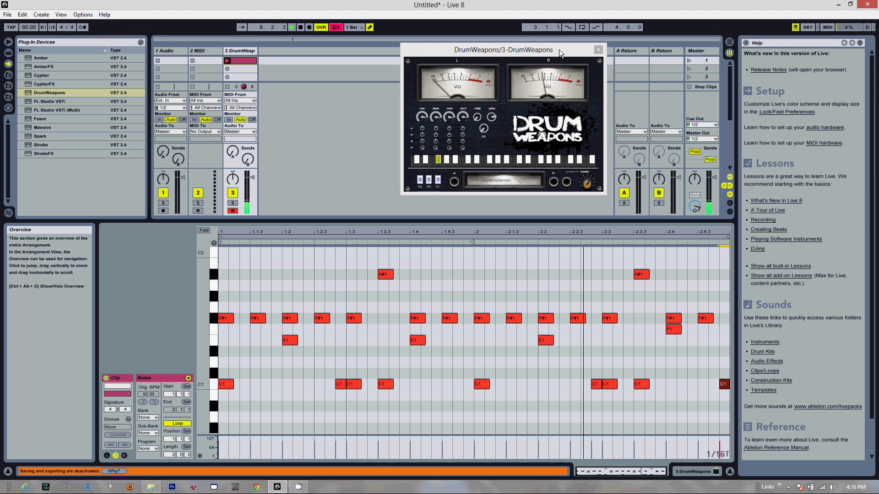
Step: Lower the plug-in window, and replace the triplet C1 just before 1.3 with C#1 and the one just before 2.3 with D1
{"action": "left_click_drag", "start_coordinate": [558, 49], "coordinate": [531, 102]}
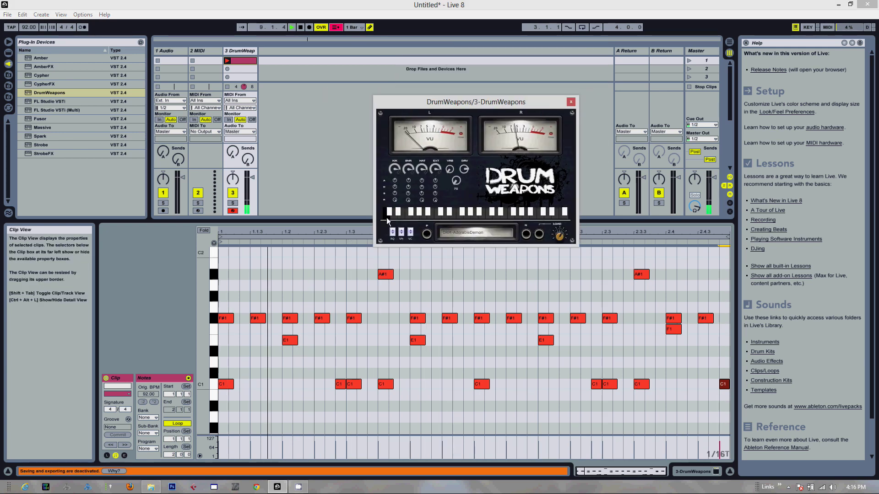
{"action": "right_click", "coordinate": [393, 396]}
{"action": "left_click", "coordinate": [338, 386]}
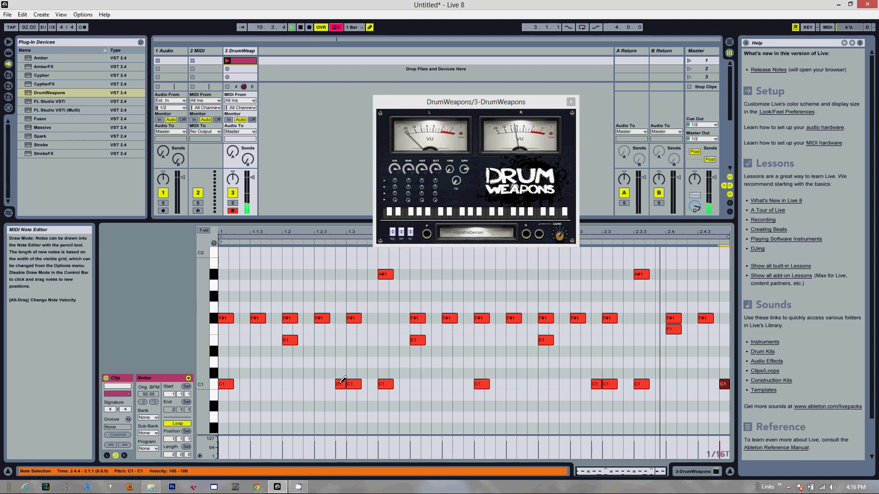
{"action": "left_click", "coordinate": [339, 385]}
{"action": "left_click", "coordinate": [341, 373]}
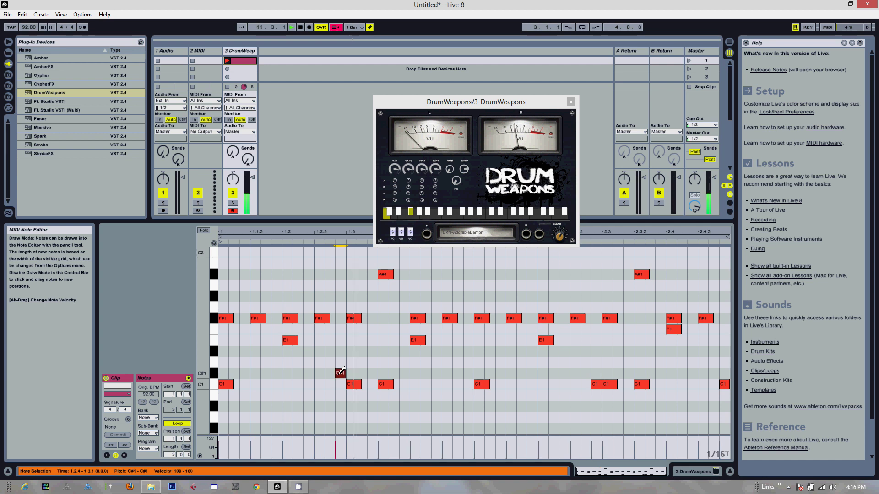
{"action": "left_click", "coordinate": [596, 362]}
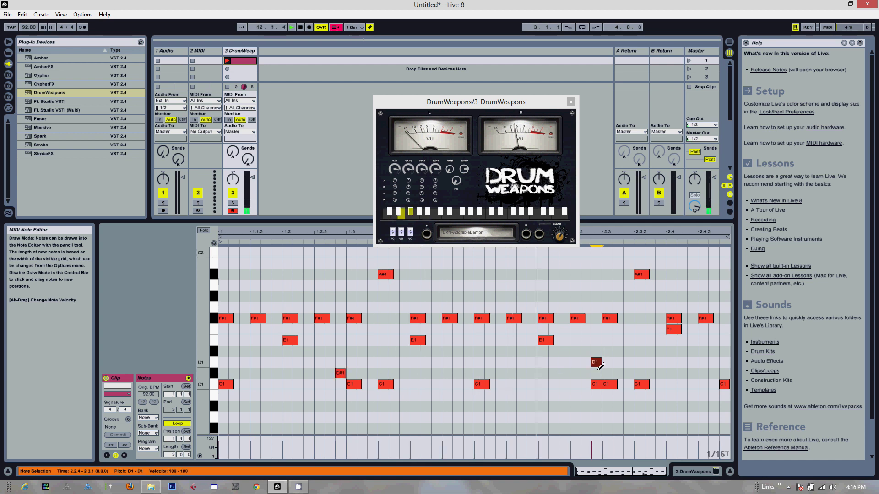
{"action": "left_click", "coordinate": [595, 384]}
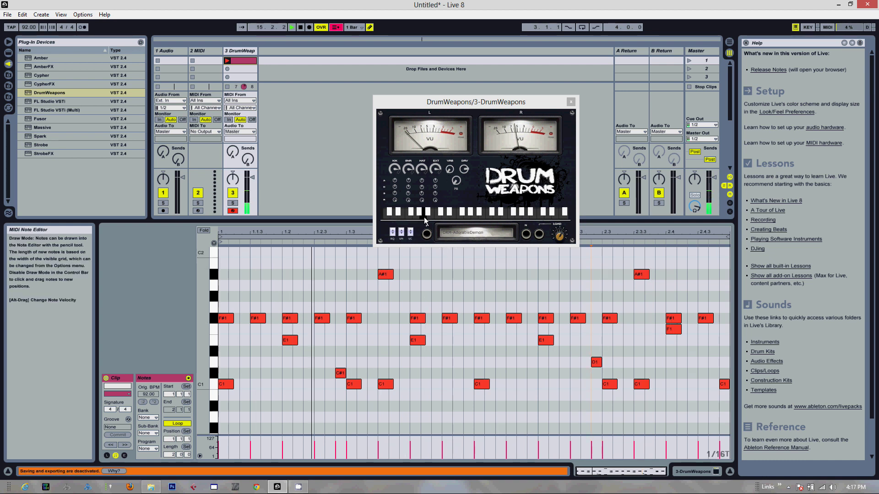
Step: Advance DrumWeapons by four kits to ArchNemesis while the clip loops, and stop playback with the song position back at 1.1.1
{"action": "left_click", "coordinate": [525, 235]}
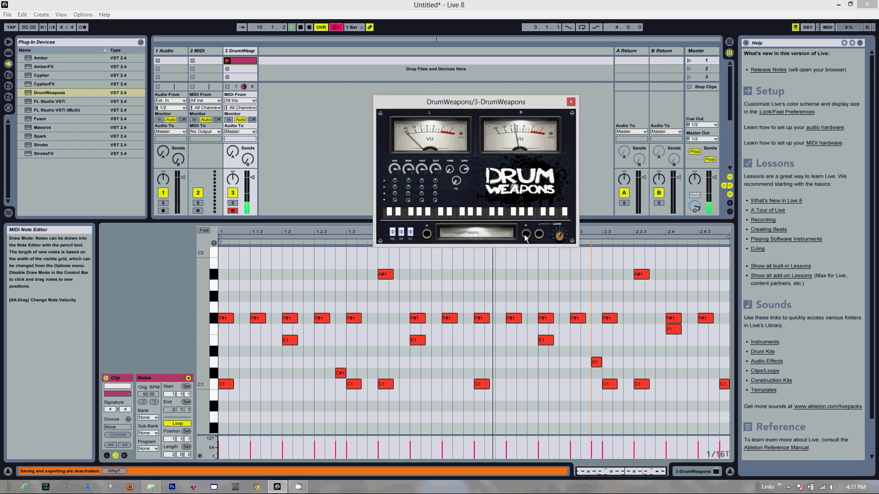
{"action": "left_click", "coordinate": [526, 236]}
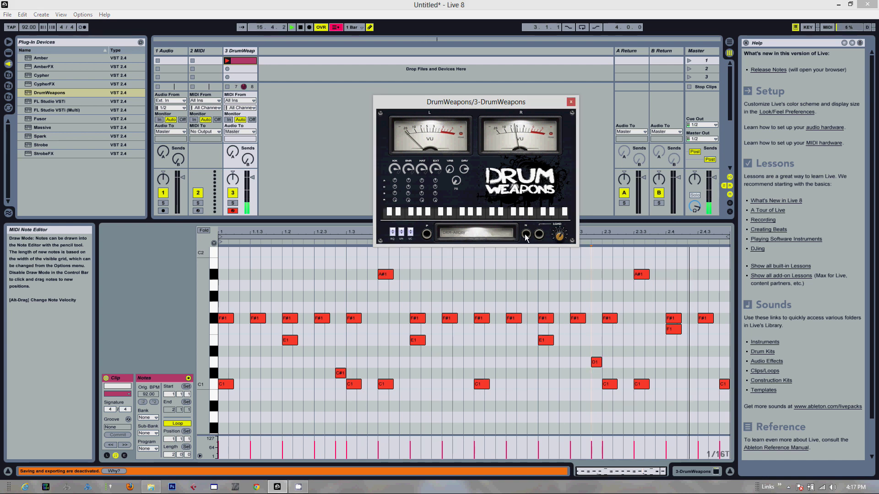
{"action": "left_click", "coordinate": [526, 235]}
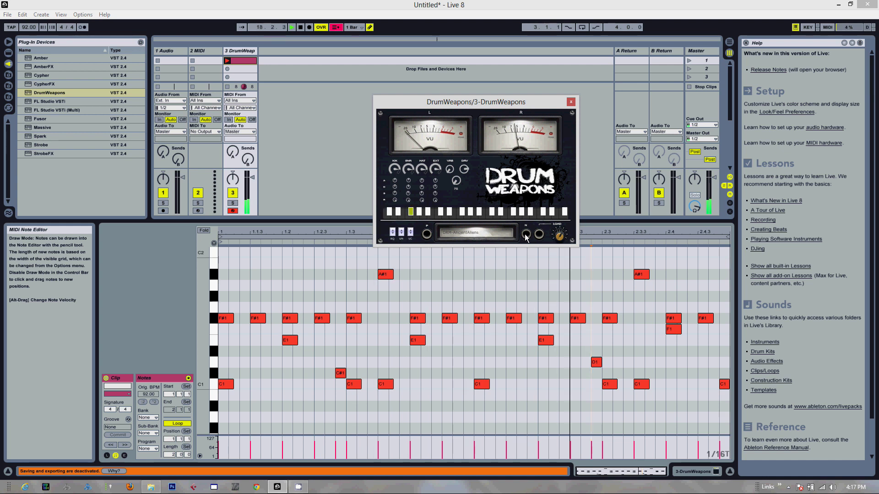
{"action": "left_click", "coordinate": [526, 236]}
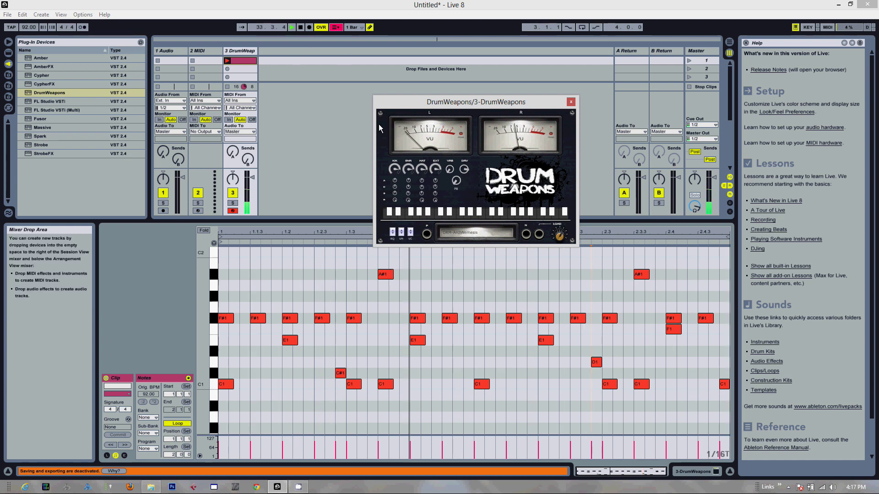
{"action": "left_click", "coordinate": [300, 27]}
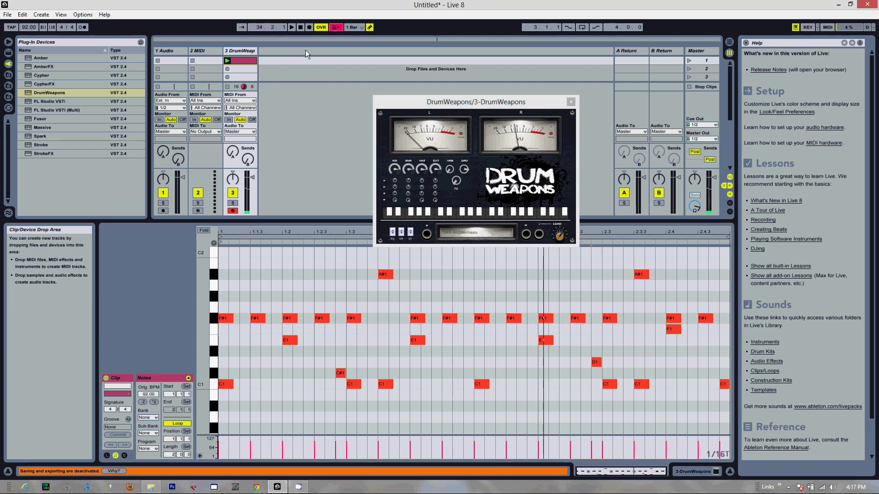
{"action": "left_click", "coordinate": [303, 28]}
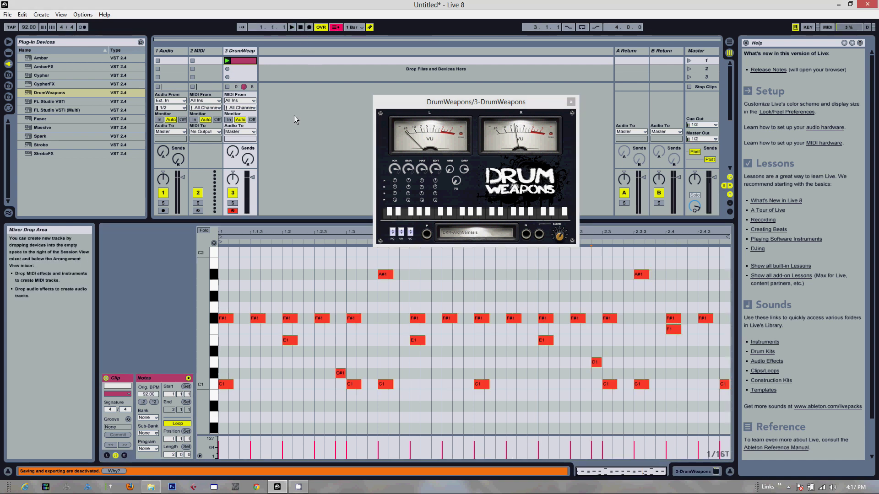
Step: Delete the empty 2 MIDI and 1 Audio tracks, keeping only the DrumWeapons track
{"action": "right_click", "coordinate": [205, 51]}
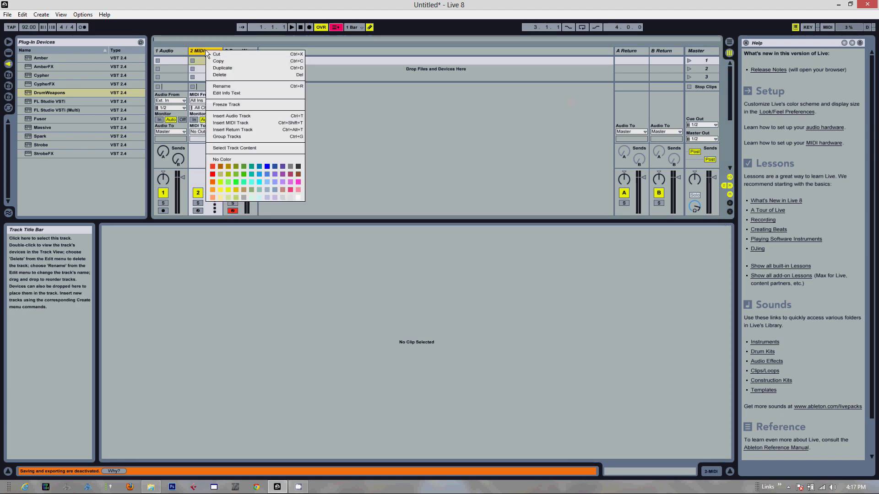
{"action": "left_click", "coordinate": [219, 74]}
{"action": "right_click", "coordinate": [174, 50]}
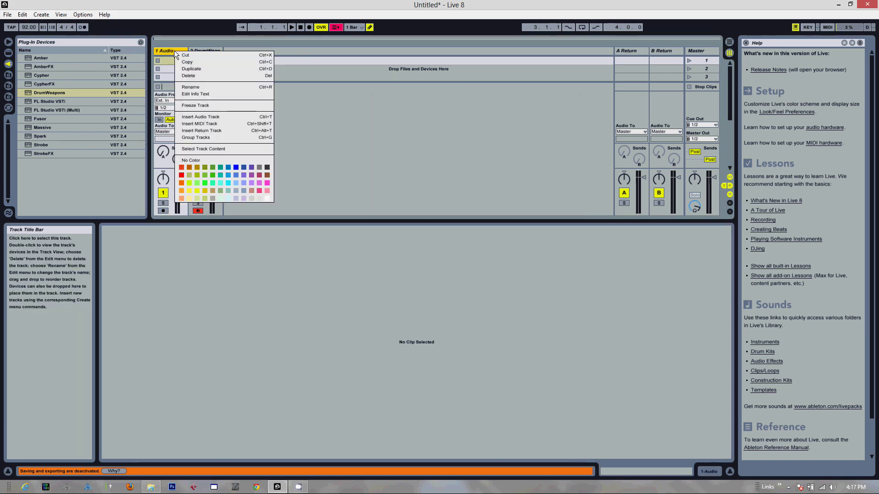
{"action": "key", "text": "Escape"}
{"action": "right_click", "coordinate": [174, 53]}
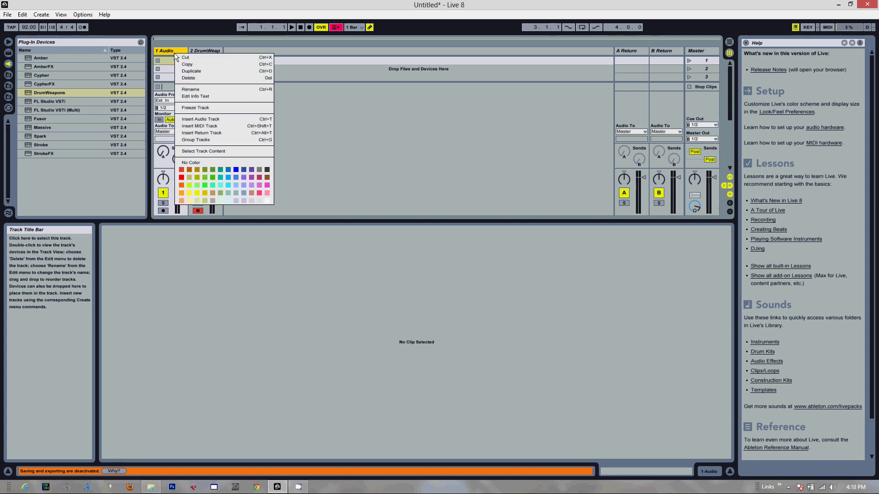
{"action": "left_click", "coordinate": [185, 76]}
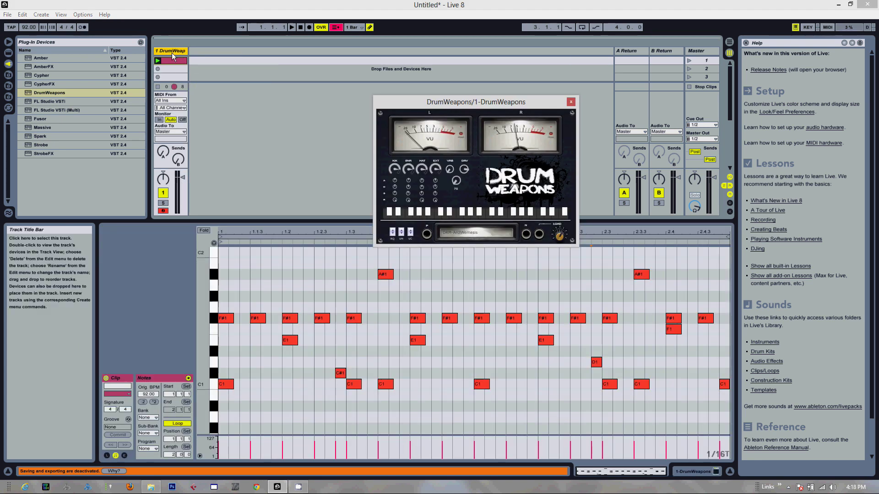
Step: Insert two new audio tracks after the DrumWeapons track
{"action": "left_click", "coordinate": [33, 15]}
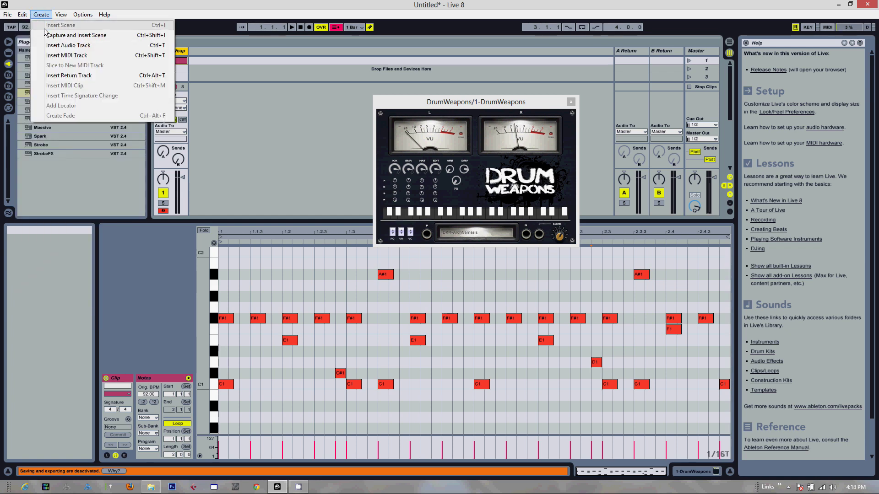
{"action": "left_click", "coordinate": [59, 44]}
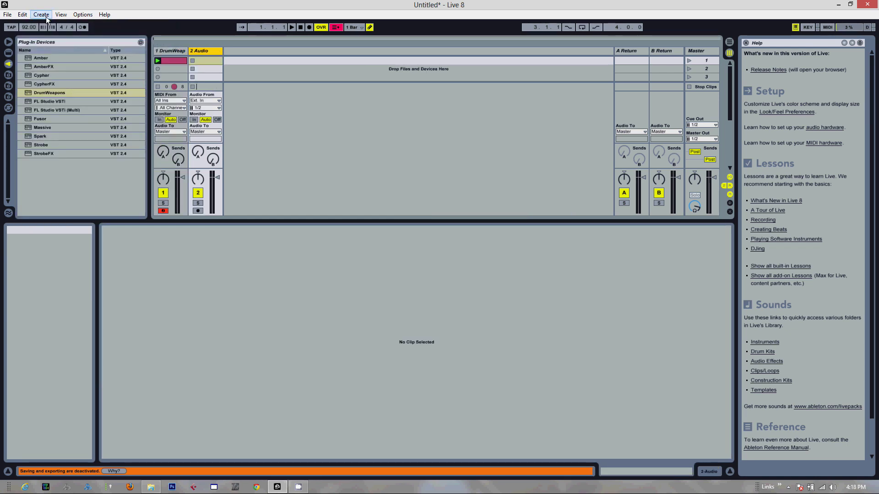
{"action": "left_click", "coordinate": [46, 17]}
{"action": "left_click", "coordinate": [54, 43]}
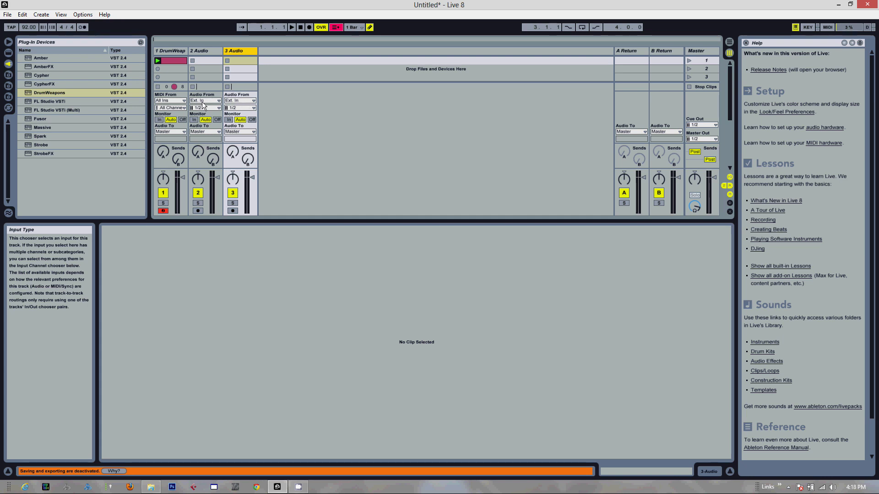
Step: Set the 2 Audio track's input to 1-DrumWeapons with the first Right-DrumWeapons output as its channel
{"action": "left_click", "coordinate": [218, 101]}
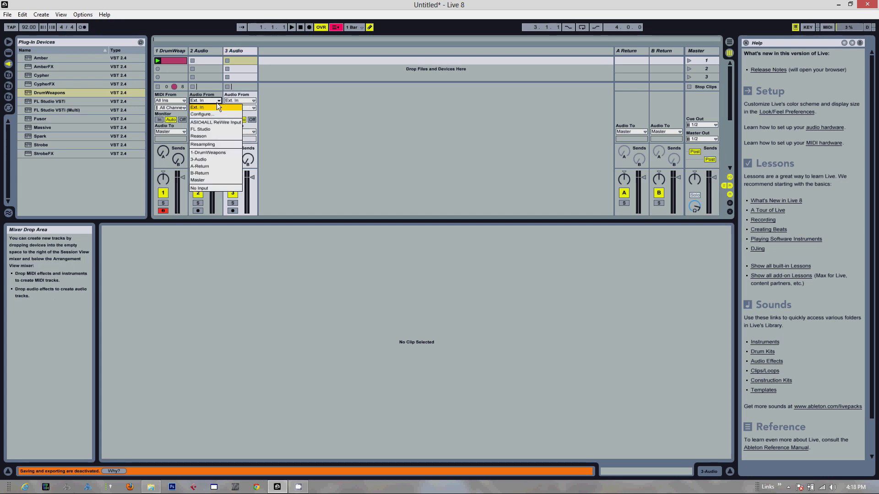
{"action": "left_click", "coordinate": [215, 154]}
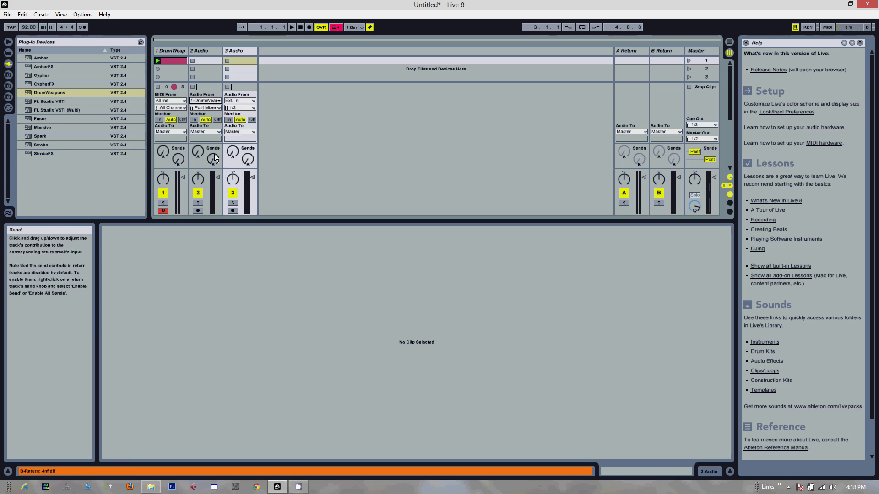
{"action": "left_click", "coordinate": [219, 108]}
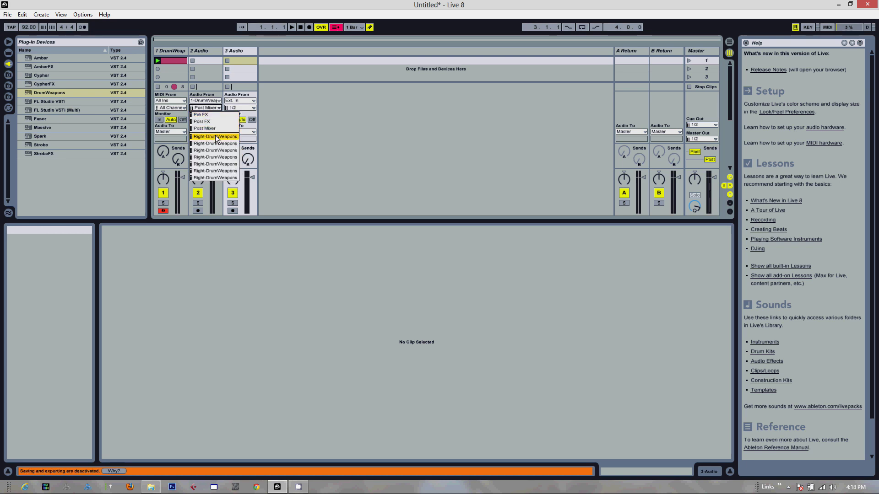
{"action": "left_click", "coordinate": [216, 137]}
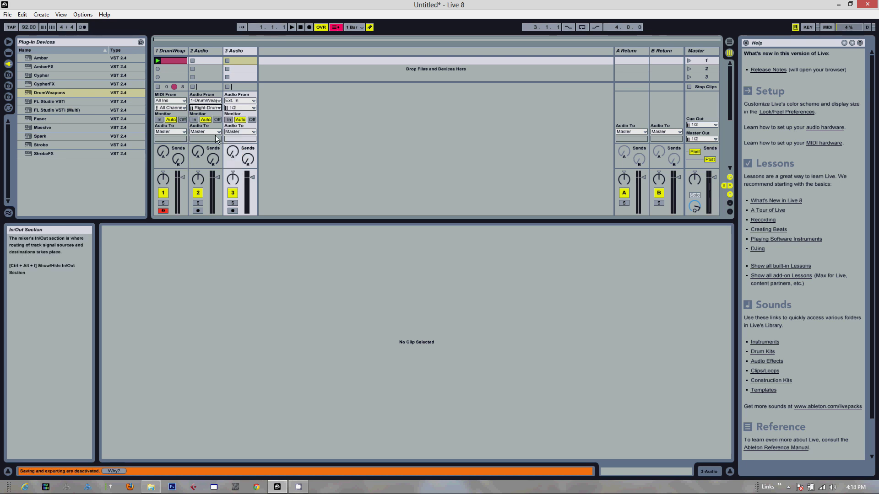
Step: Set the 3 Audio track's input to 1-DrumWeapons with the second Right-DrumWeapons output as its channel
{"action": "left_click", "coordinate": [254, 101]}
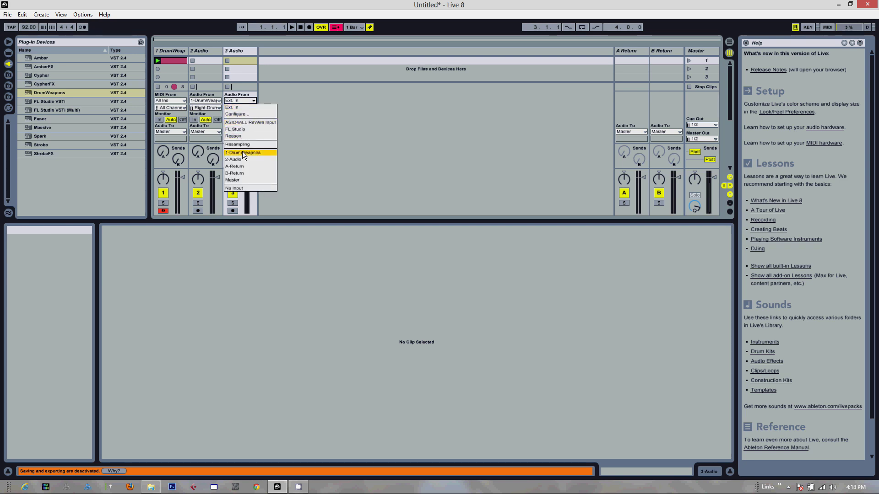
{"action": "left_click", "coordinate": [243, 152]}
{"action": "left_click", "coordinate": [254, 108]}
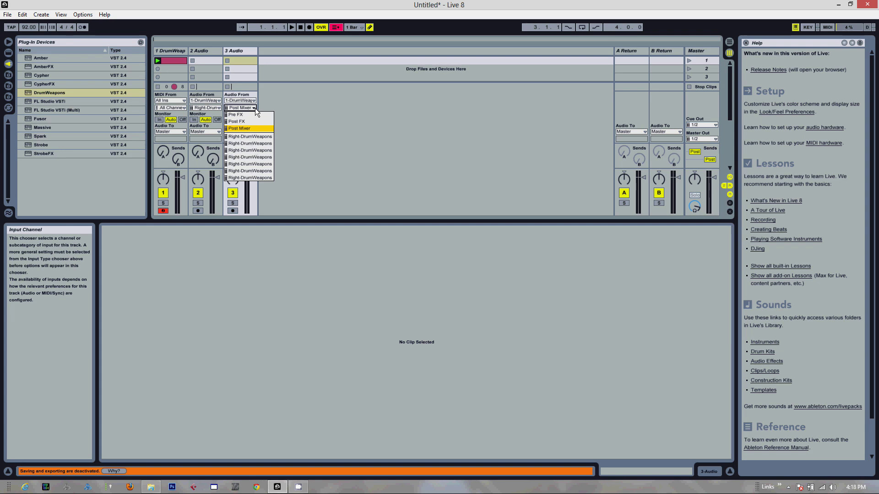
{"action": "left_click", "coordinate": [252, 143]}
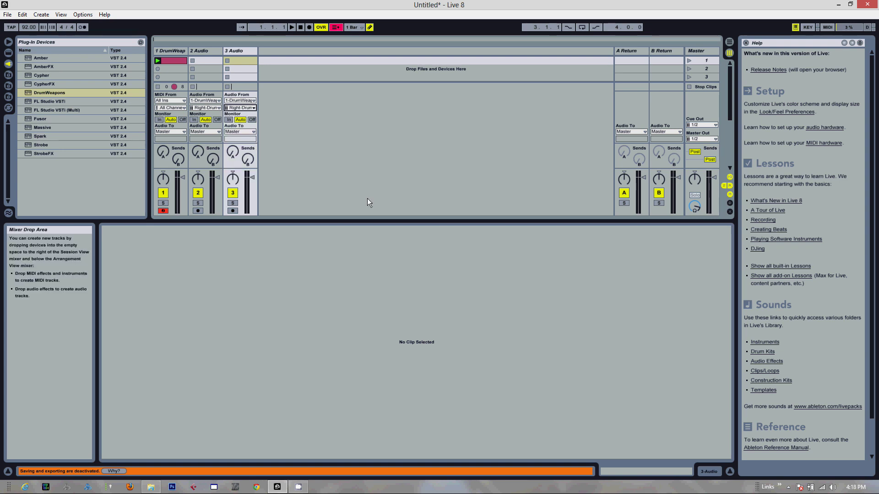
Step: Play the DrumWeapons clip and load the PDR-ArchNemesis kit from the plug-in's instrument list
{"action": "left_click", "coordinate": [167, 50]}
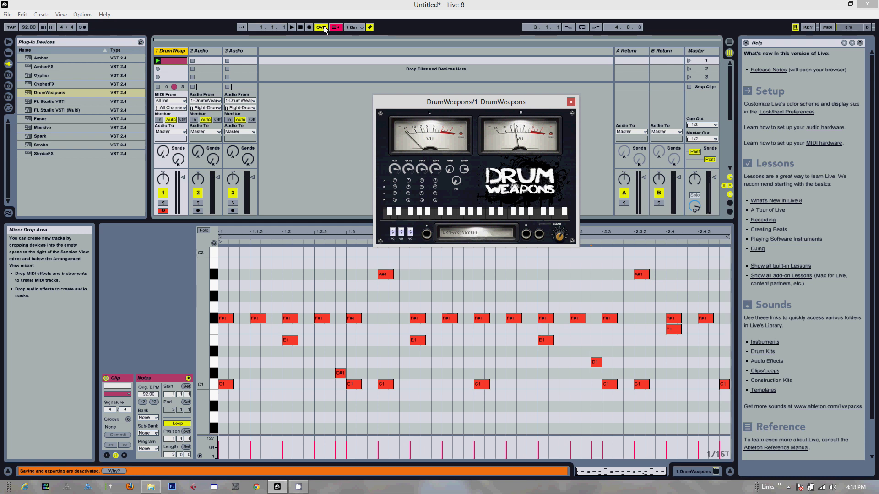
{"action": "left_click", "coordinate": [292, 27]}
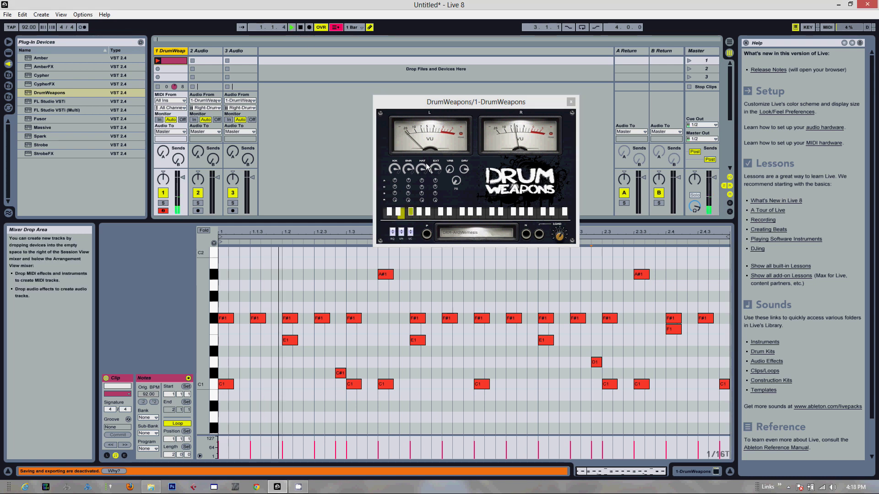
{"action": "left_click", "coordinate": [474, 233]}
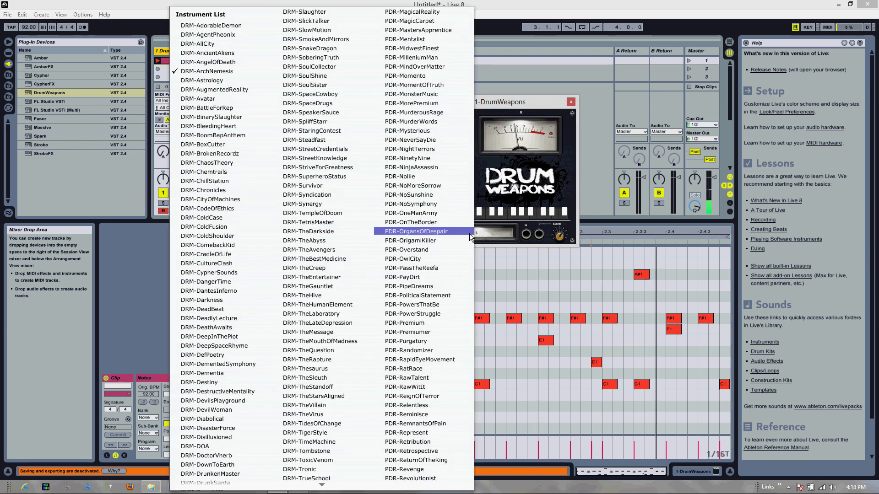
{"action": "mouse_move", "coordinate": [322, 485]}
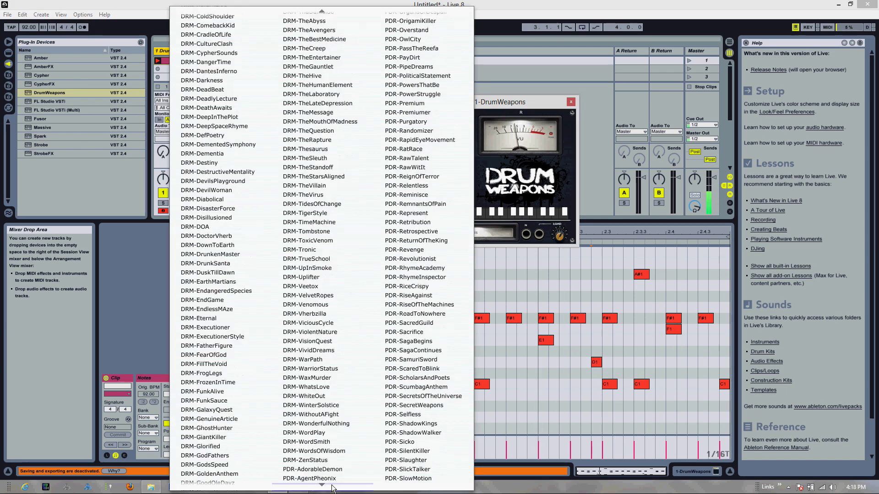
{"action": "scroll", "coordinate": [355, 364], "scroll_direction": "down", "scroll_amount": 3}
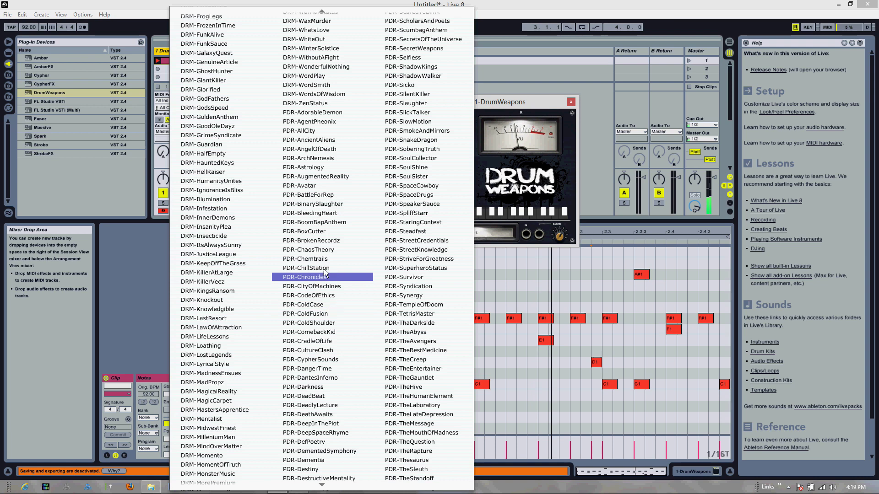
{"action": "left_click", "coordinate": [317, 159]}
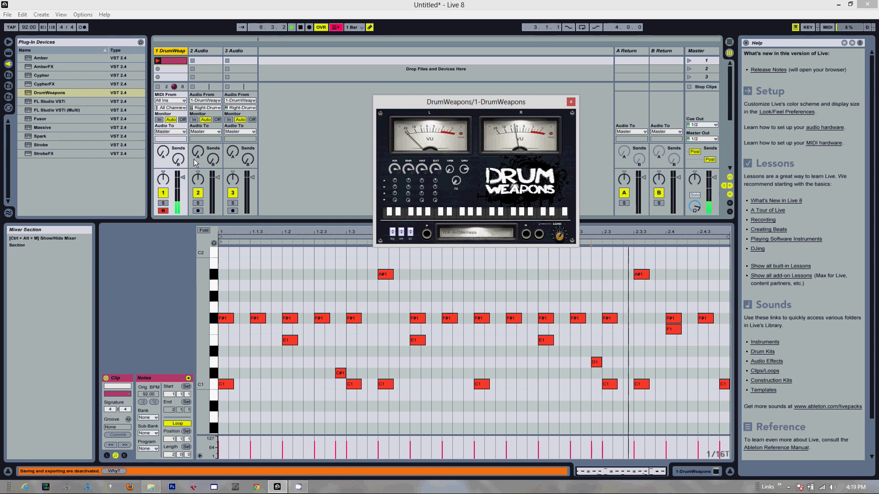
Step: Set monitoring to In on the 2 Audio and 3 Audio tracks, and advance DrumWeapons to the PDR-Astrology kit
{"action": "left_click", "coordinate": [194, 120]}
{"action": "left_click", "coordinate": [229, 120]}
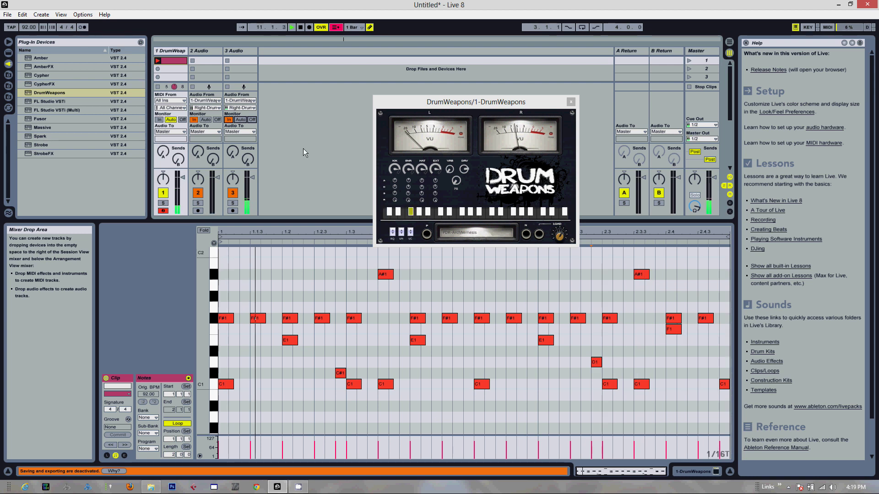
{"action": "left_click_drag", "start_coordinate": [524, 106], "coordinate": [504, 80]}
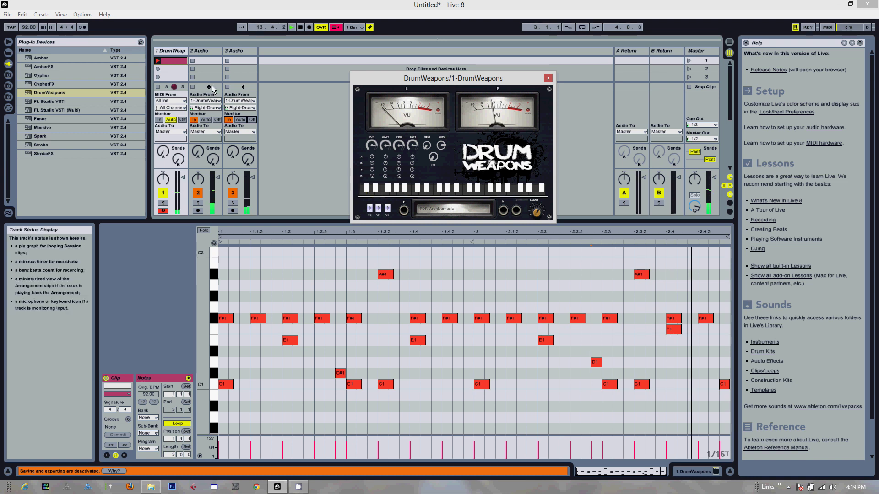
{"action": "left_click", "coordinate": [504, 210]}
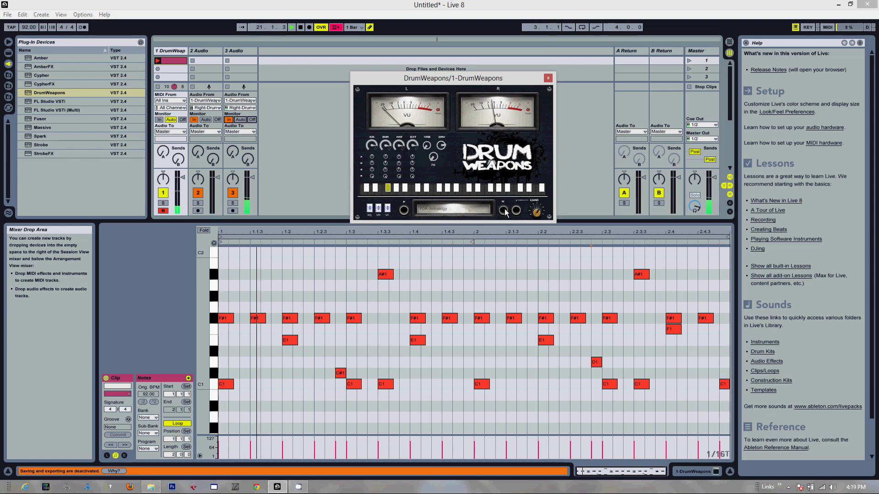
Step: Insert a MIDI clip in the DrumWeapons track's second slot, with a C1 note at 1.1.1 and a loop length of two bars
{"action": "right_click", "coordinate": [171, 68]}
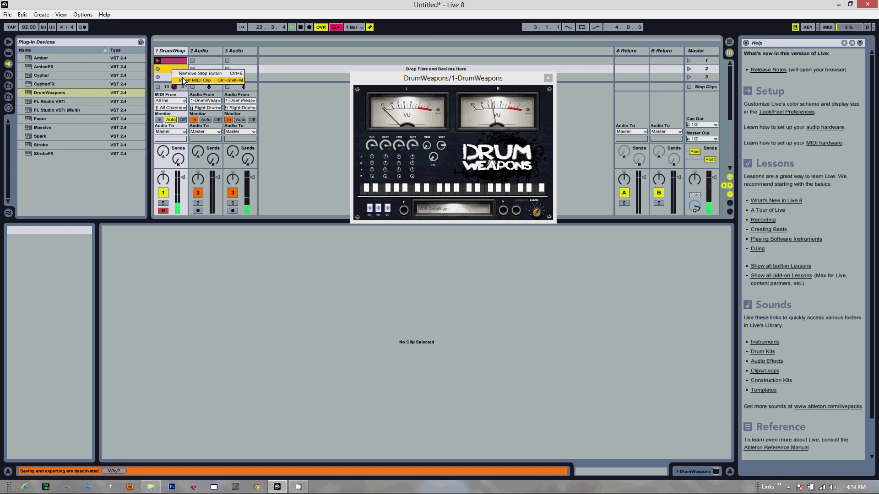
{"action": "left_click", "coordinate": [184, 81]}
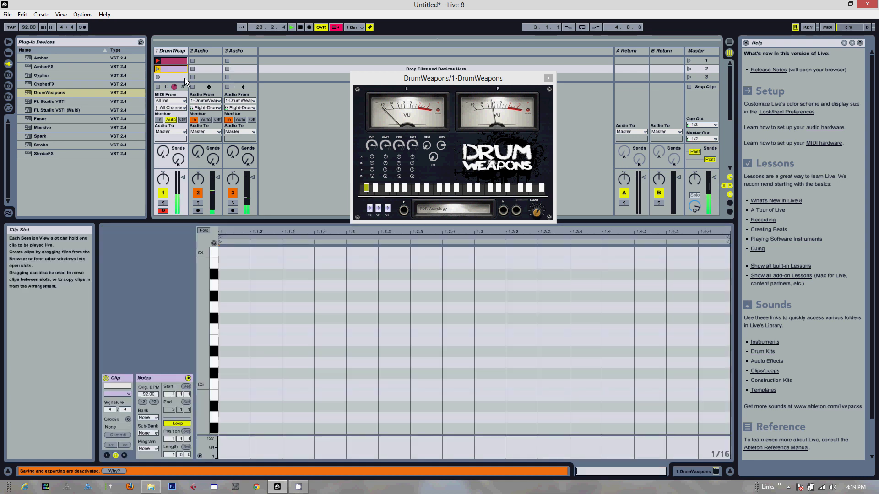
{"action": "scroll", "coordinate": [265, 354], "scroll_direction": "down", "scroll_amount": 6}
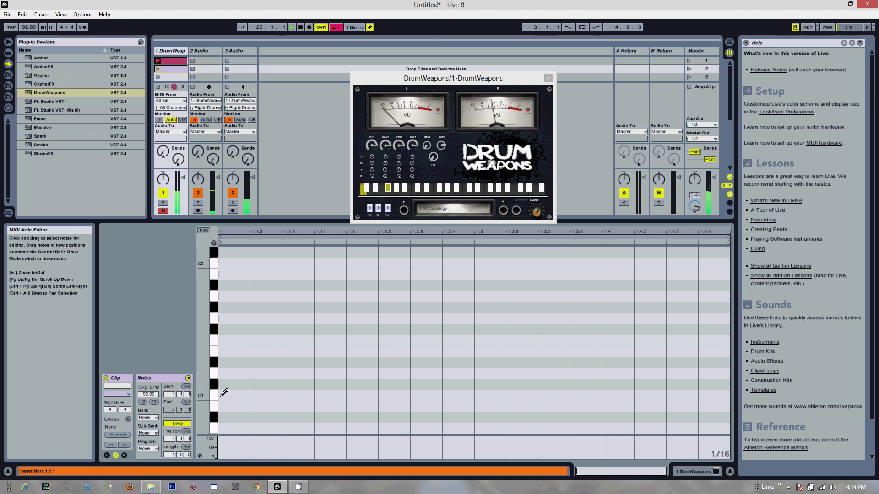
{"action": "left_click", "coordinate": [225, 395]}
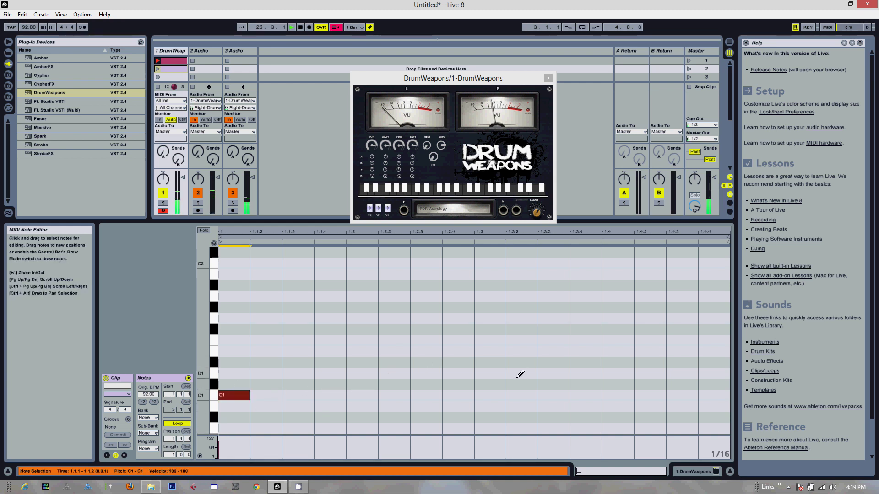
{"action": "type", "text": "2"}
{"action": "key", "text": "Return"}
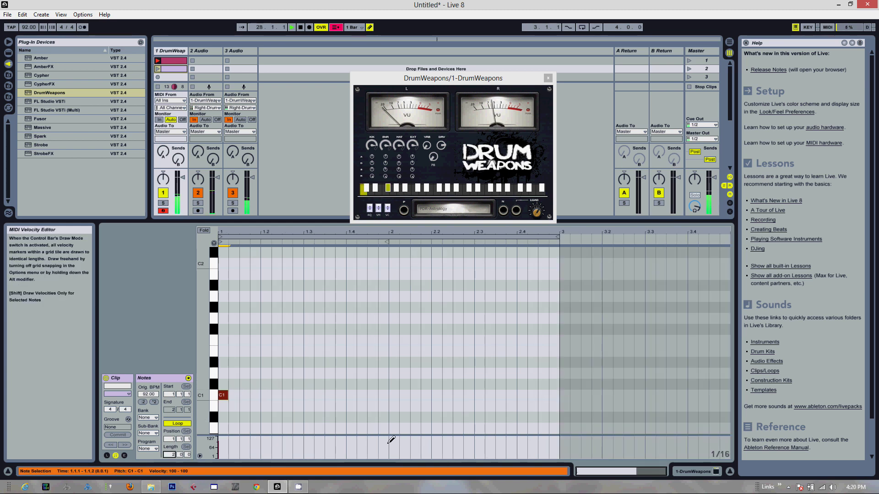
Step: Draw E1 notes at 1.1.4, 1.4.1, 2.2.1 and 2.4.1, replacing the misplaced D#1 note
{"action": "left_click", "coordinate": [255, 351]}
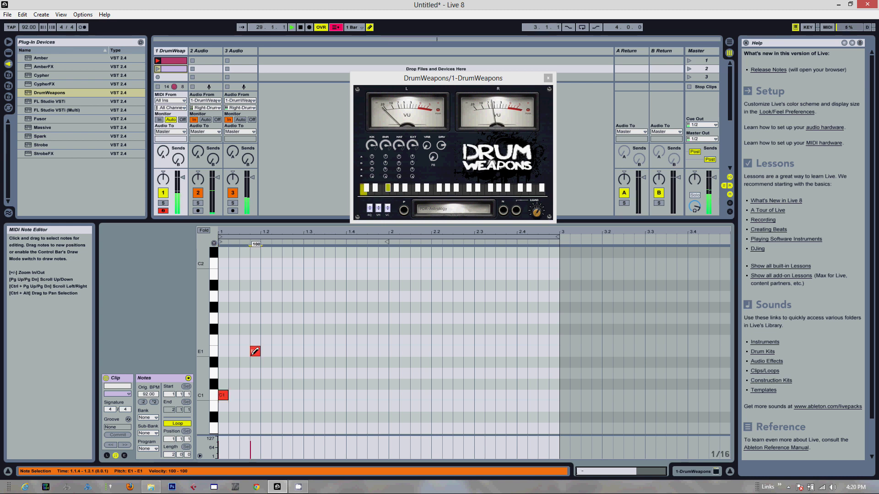
{"action": "left_click", "coordinate": [351, 363]}
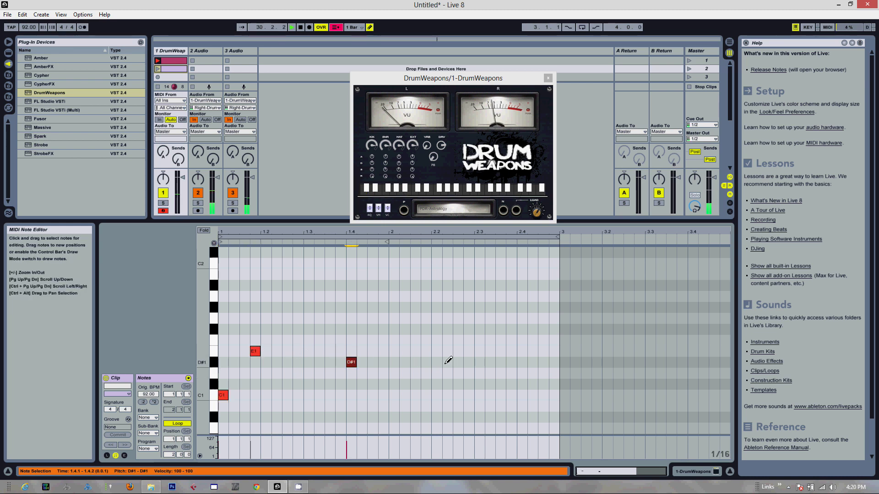
{"action": "left_click", "coordinate": [436, 351]}
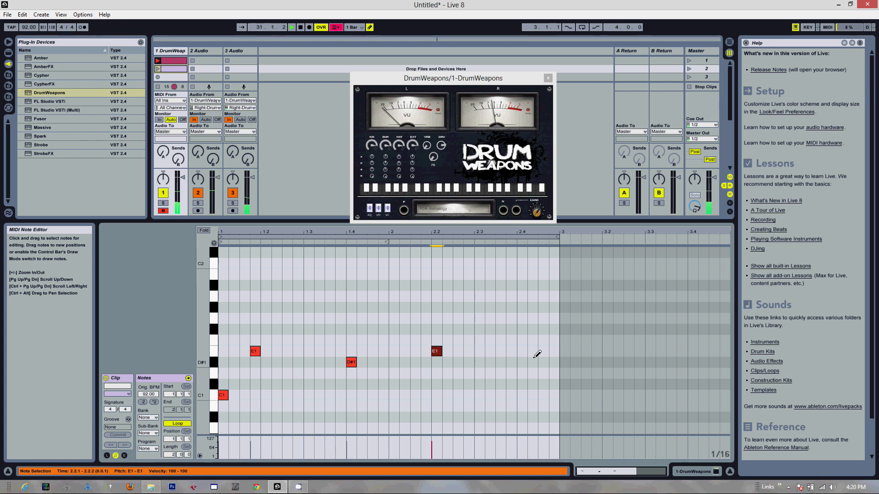
{"action": "left_click_drag", "start_coordinate": [353, 362], "coordinate": [356, 352]}
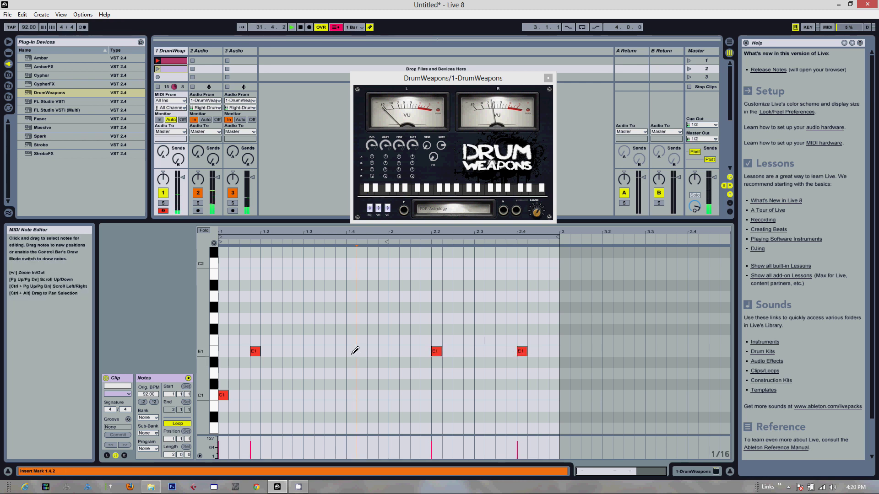
Step: Add an F#1 note at 1.1.1 and replace the E1 note at 1.1.4 with one at 1.2.1
{"action": "left_click", "coordinate": [224, 329]}
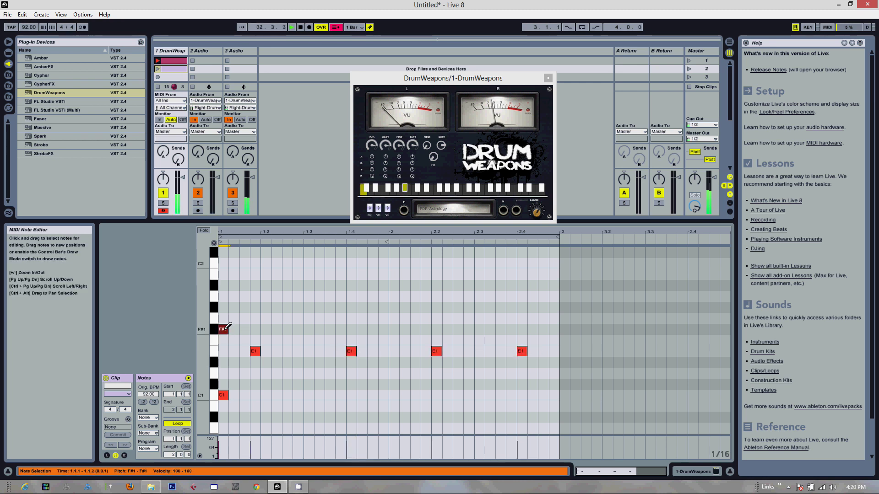
{"action": "left_click", "coordinate": [244, 329]}
{"action": "right_click", "coordinate": [262, 390]}
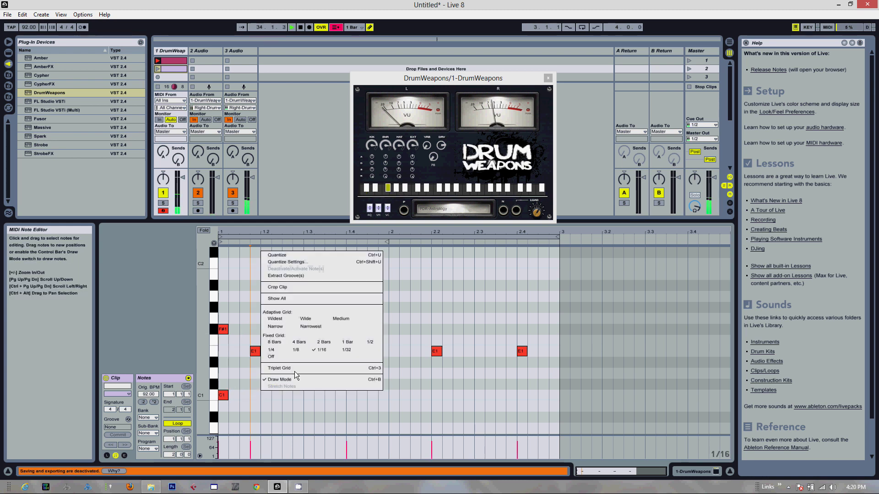
{"action": "key", "text": "Escape"}
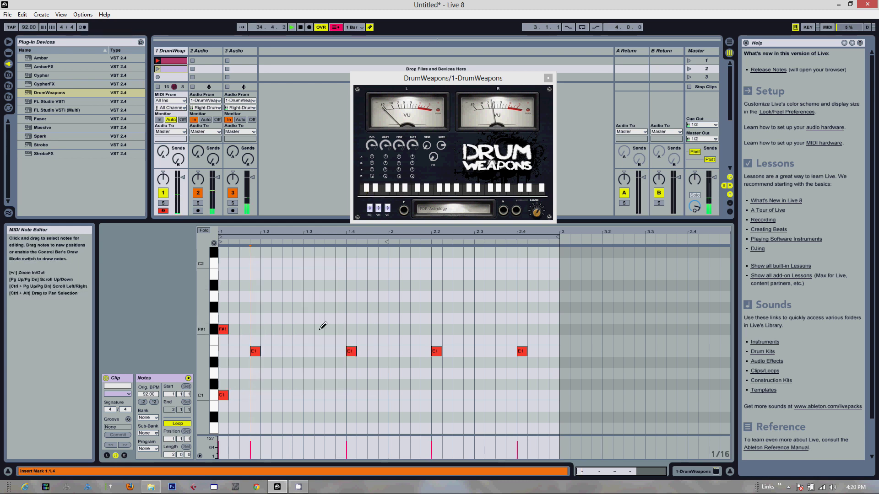
{"action": "left_click", "coordinate": [257, 349]}
{"action": "left_click", "coordinate": [264, 351]}
Step: Draw F#1 notes on every eighth from 1.1.3 through 2.1.1
{"action": "left_click", "coordinate": [245, 329]}
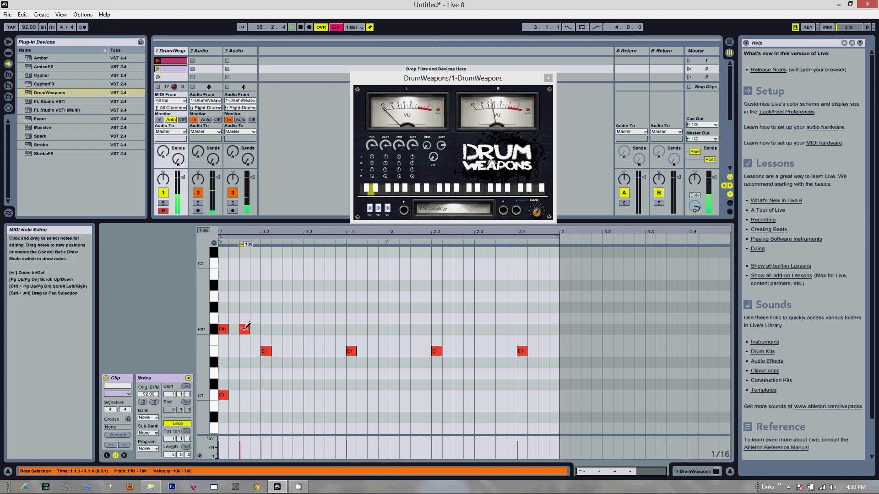
{"action": "left_click", "coordinate": [287, 329]}
{"action": "left_click", "coordinate": [308, 329]}
{"action": "left_click", "coordinate": [330, 329]}
{"action": "left_click", "coordinate": [351, 329]}
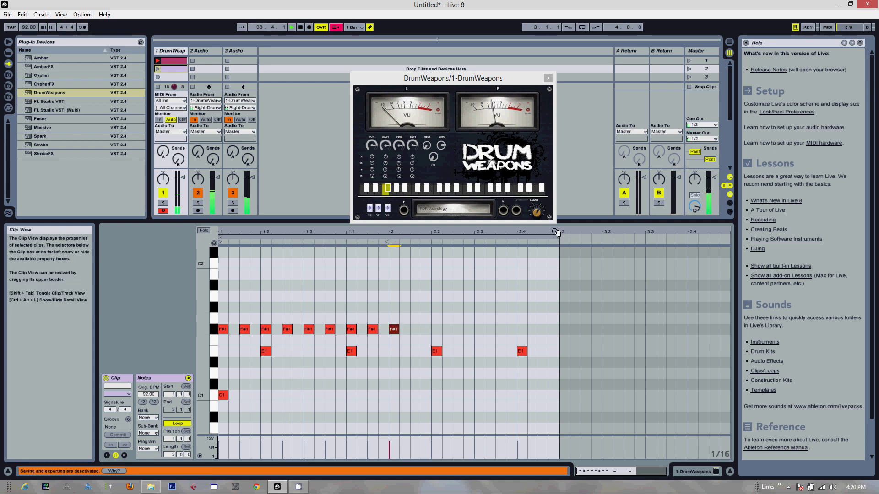
Step: Step DrumWeapons forward through its kits to PDR-BoxCutter while the first clip keeps playing
{"action": "left_click", "coordinate": [502, 212]}
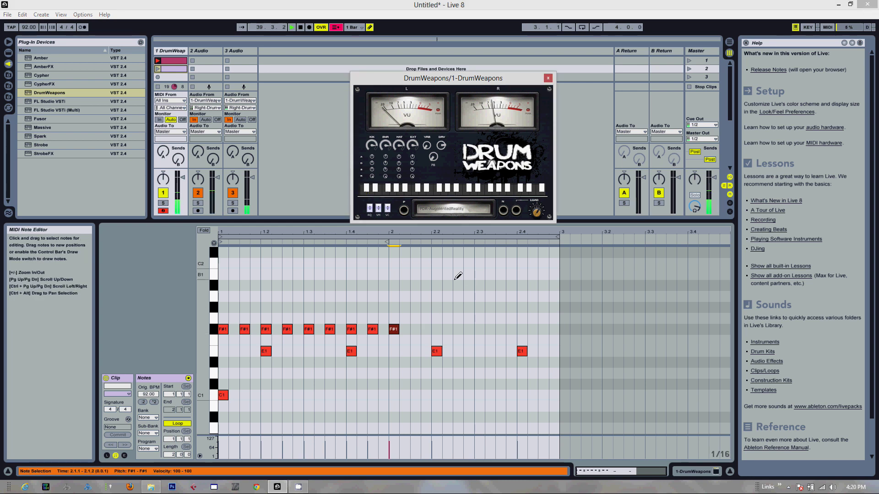
{"action": "left_click", "coordinate": [505, 211]}
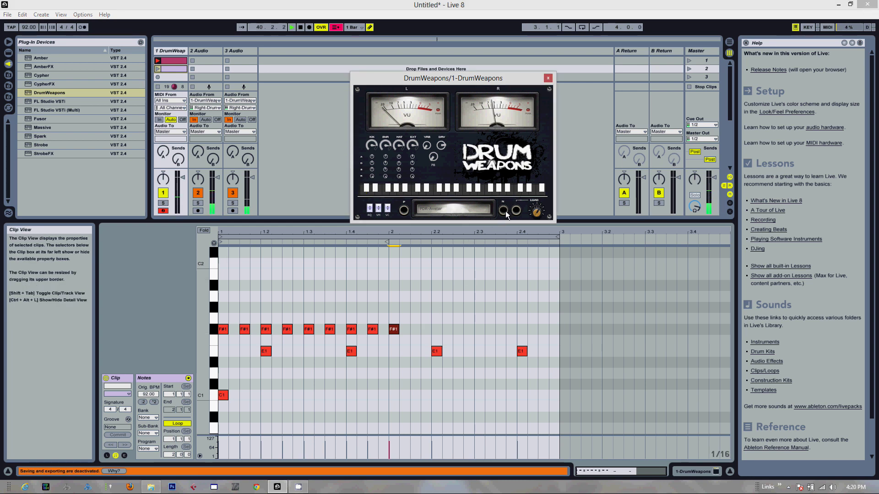
{"action": "left_click", "coordinate": [505, 211]}
{"action": "left_click", "coordinate": [505, 210]}
{"action": "left_click", "coordinate": [505, 210]}
{"action": "left_click", "coordinate": [505, 211]}
Step: Continue the F#1 notes on every eighth from 2.1.3 through 2.4.3
{"action": "left_click", "coordinate": [415, 329]}
{"action": "left_click", "coordinate": [436, 329]}
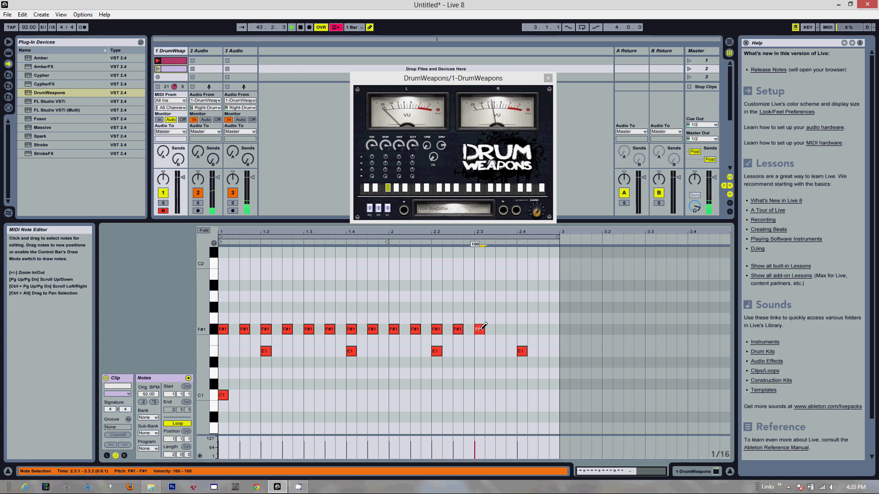
{"action": "left_click", "coordinate": [500, 329]}
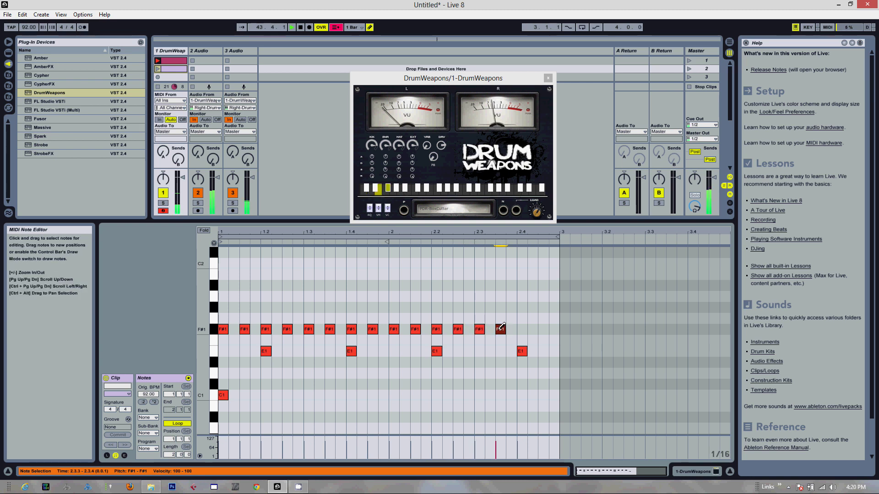
{"action": "left_click", "coordinate": [544, 328]}
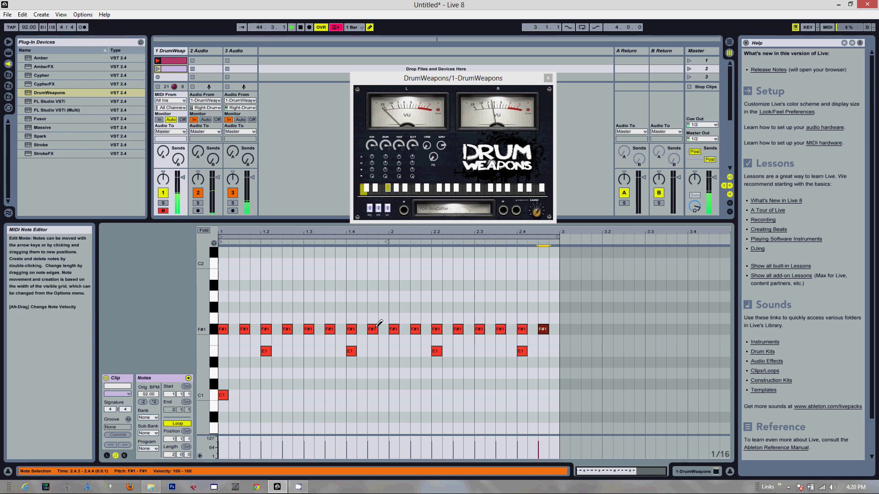
Step: Draw C1 notes at 1.3.1, 1.3.3, 2.1.1, 2.1.3, 2.3.1 and 2.3.3
{"action": "left_click", "coordinate": [308, 395]}
{"action": "left_click", "coordinate": [329, 394]}
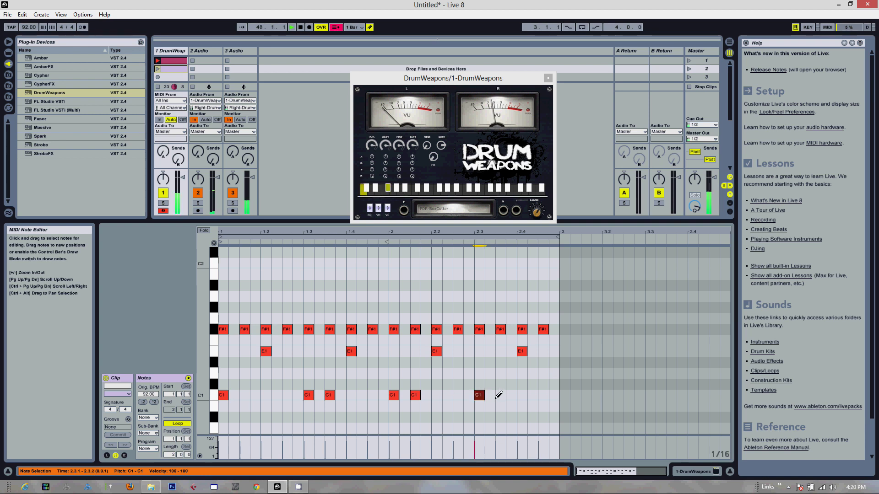
Step: Switch the clip's note grid from straight sixteenths to the 1/16 triplet grid
{"action": "right_click", "coordinate": [512, 394]}
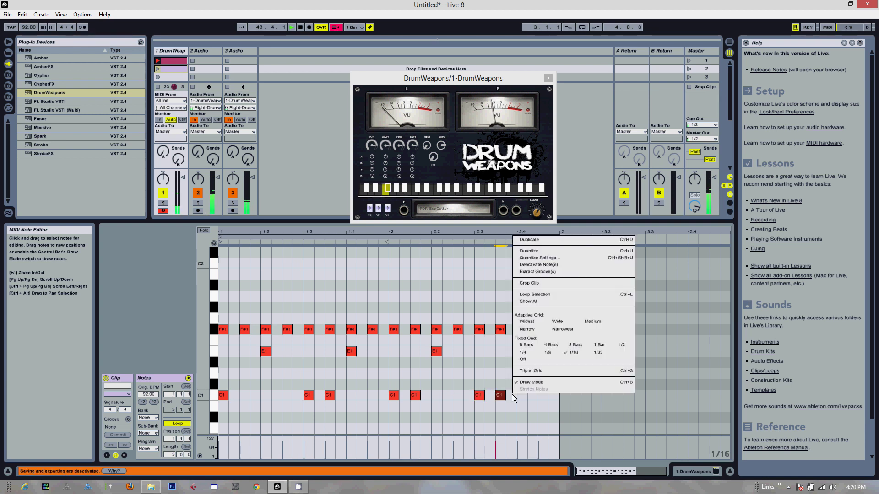
{"action": "left_click", "coordinate": [540, 367]}
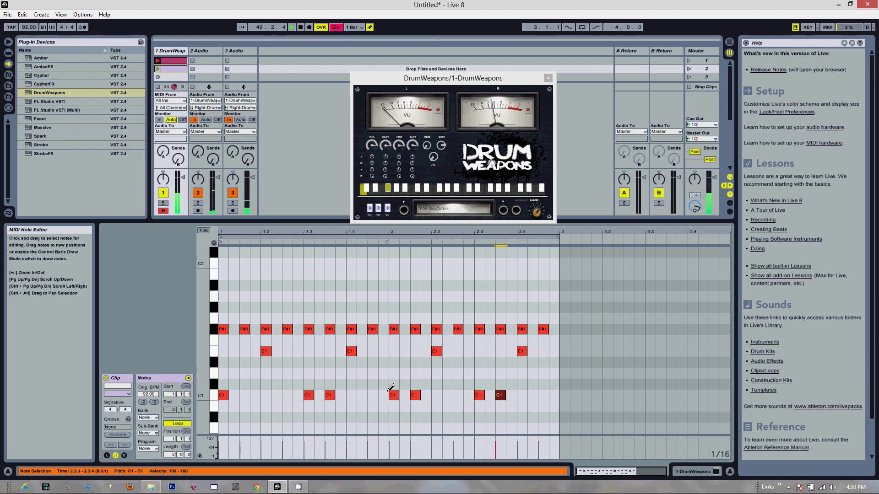
{"action": "right_click", "coordinate": [411, 382]}
{"action": "left_click", "coordinate": [430, 360]}
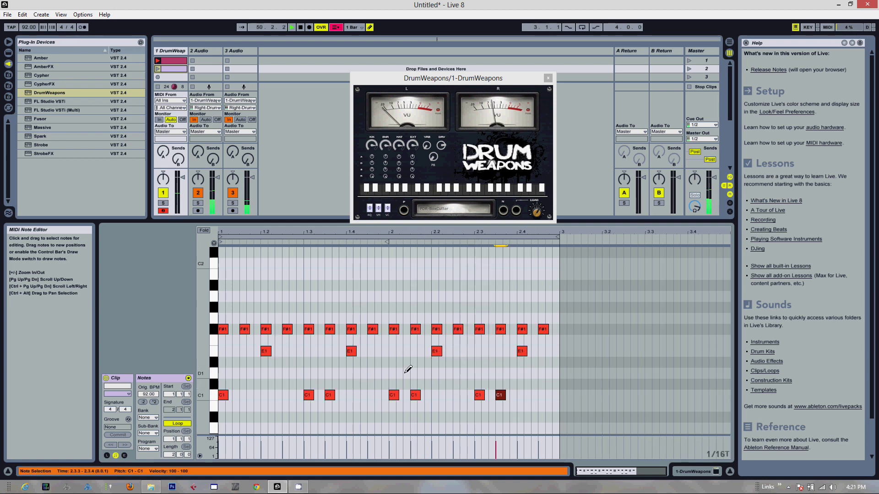
Step: Add short triplet C1 pickup notes just before 1.3, 2.1, 2.3 and the end of the second bar
{"action": "left_click", "coordinate": [386, 394]}
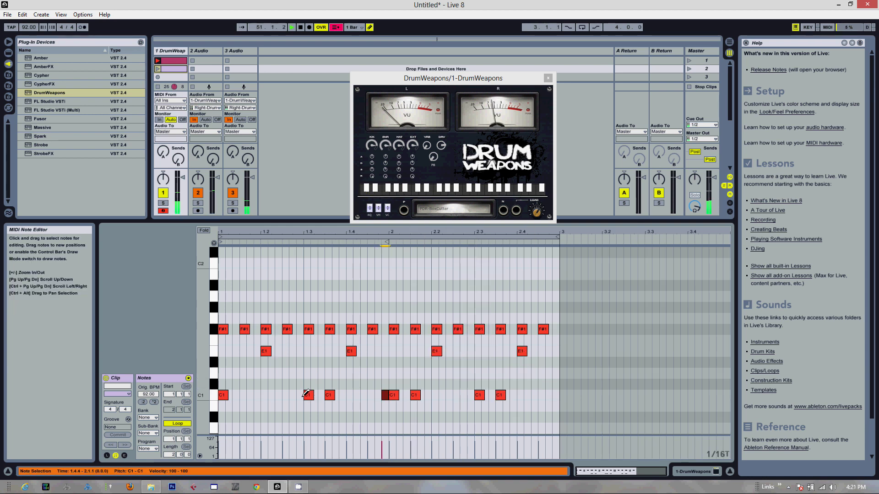
{"action": "left_click", "coordinate": [471, 395]}
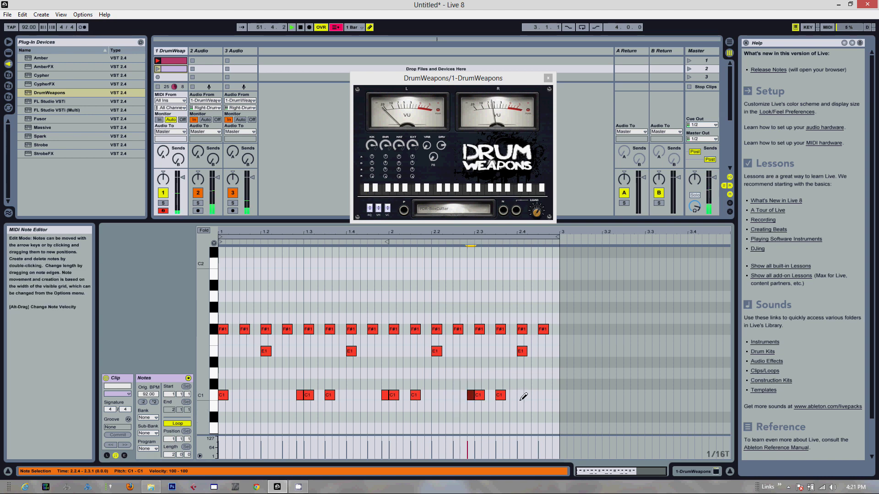
{"action": "left_click", "coordinate": [557, 395]}
{"action": "right_click", "coordinate": [532, 372]}
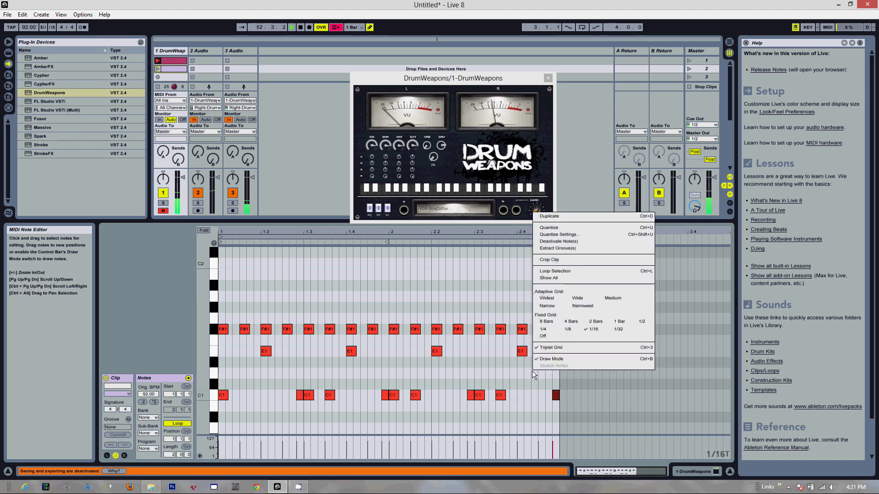
{"action": "right_click", "coordinate": [490, 272]}
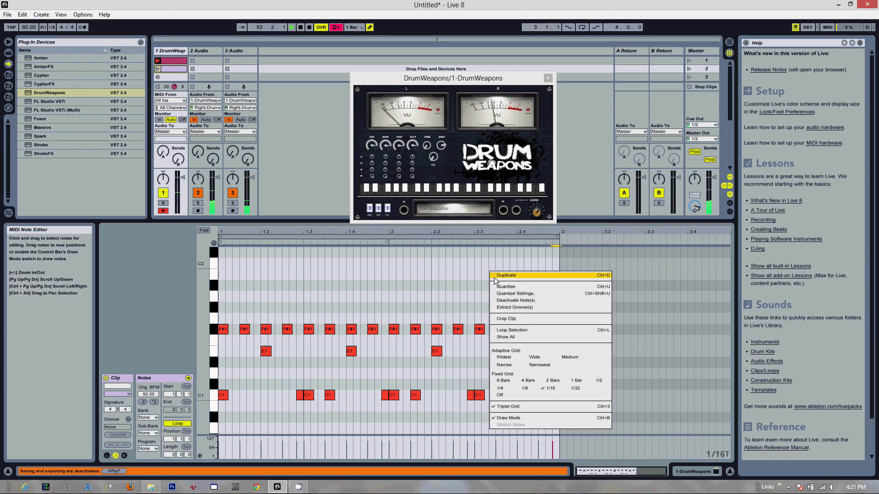
{"action": "key", "text": "Escape"}
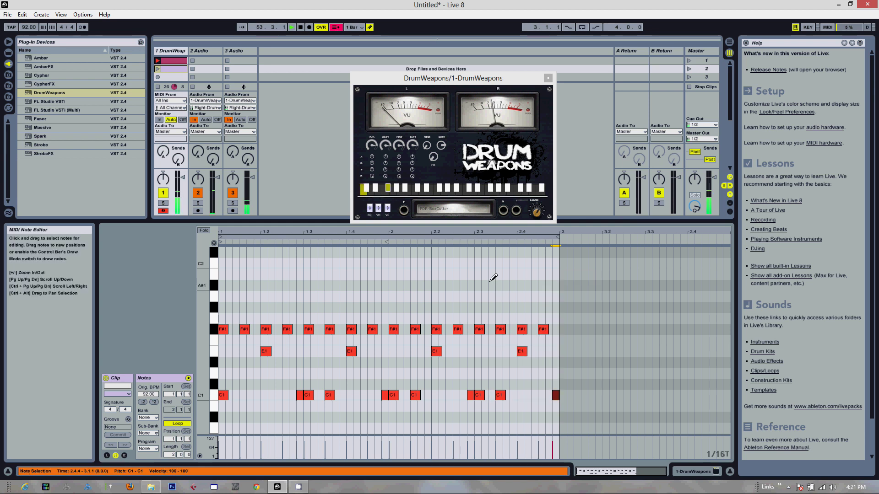
Step: Replace the F#1 notes at 2.3.3 and 2.4.3 with A#1 notes at the same positions
{"action": "left_click", "coordinate": [500, 328]}
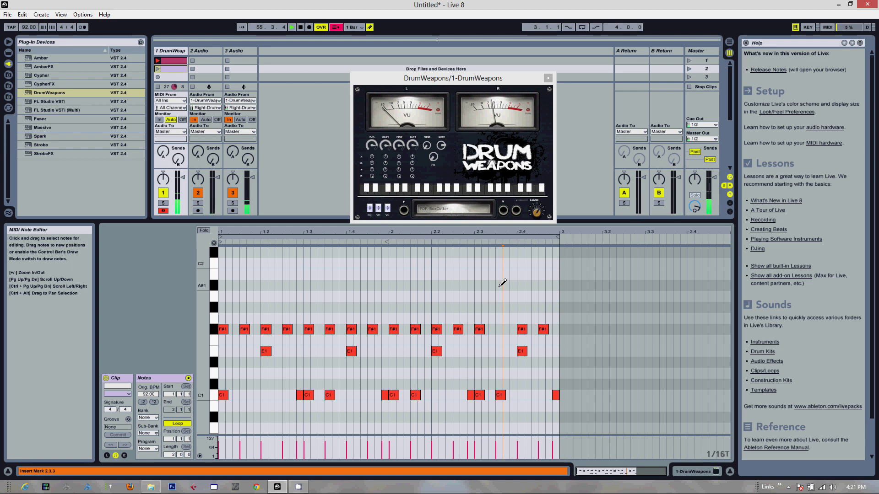
{"action": "left_click", "coordinate": [499, 285]}
{"action": "left_click", "coordinate": [545, 327]}
{"action": "left_click", "coordinate": [541, 285]}
{"action": "left_click", "coordinate": [542, 329]}
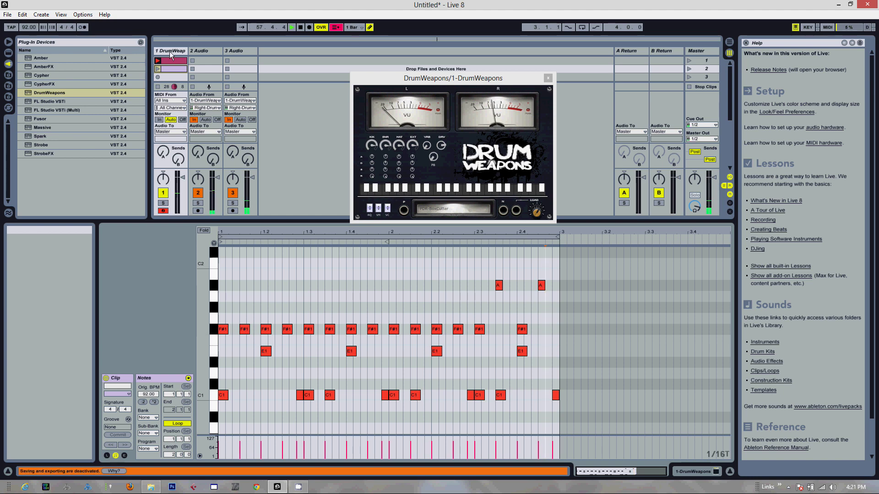
Step: Launch the second drum clip to hear its pattern, and switch playback back to the first clip
{"action": "left_click", "coordinate": [159, 68]}
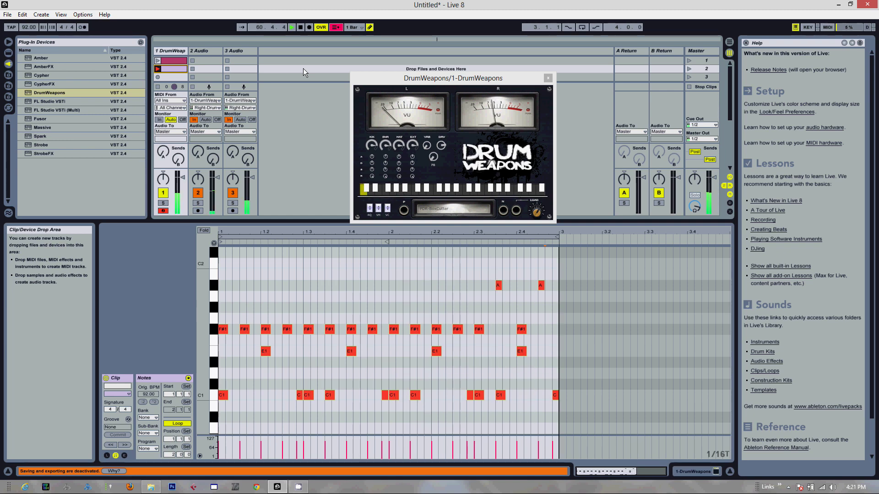
{"action": "left_click", "coordinate": [157, 61]}
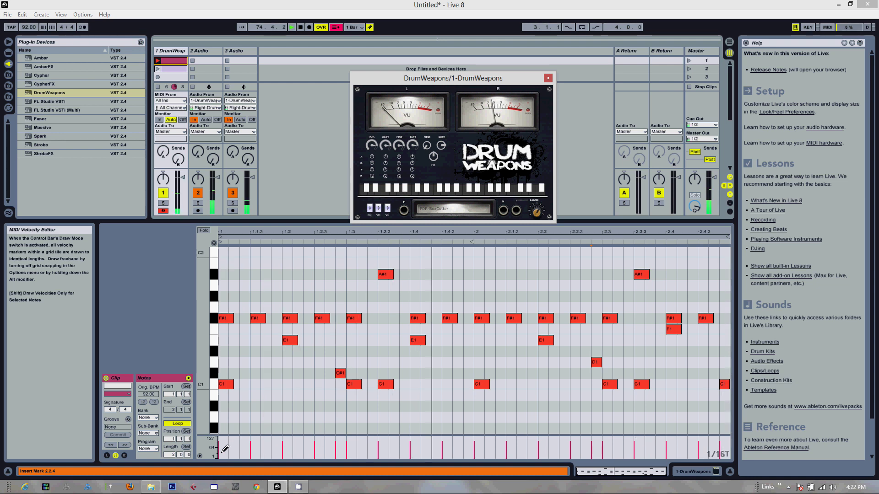
Step: Hide and restore the first clip's velocity editor, and check its grid and velocity display options
{"action": "double_click", "coordinate": [200, 455]}
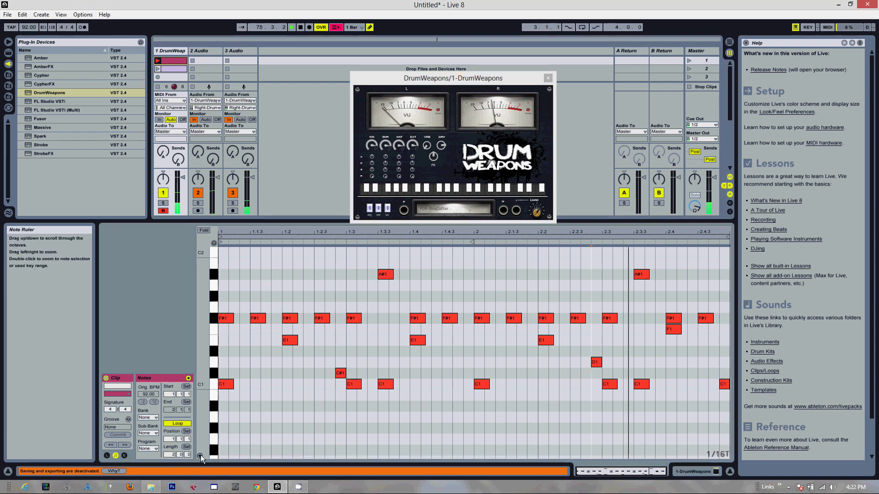
{"action": "double_click", "coordinate": [200, 455]}
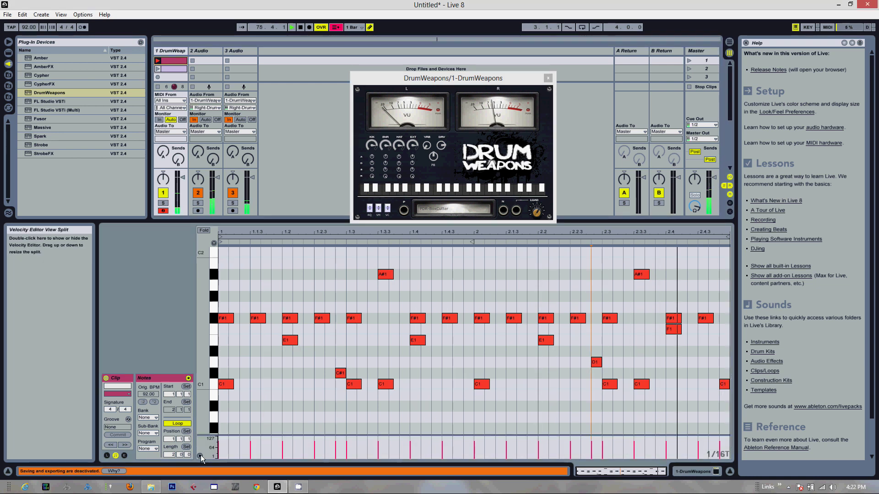
{"action": "right_click", "coordinate": [232, 452]}
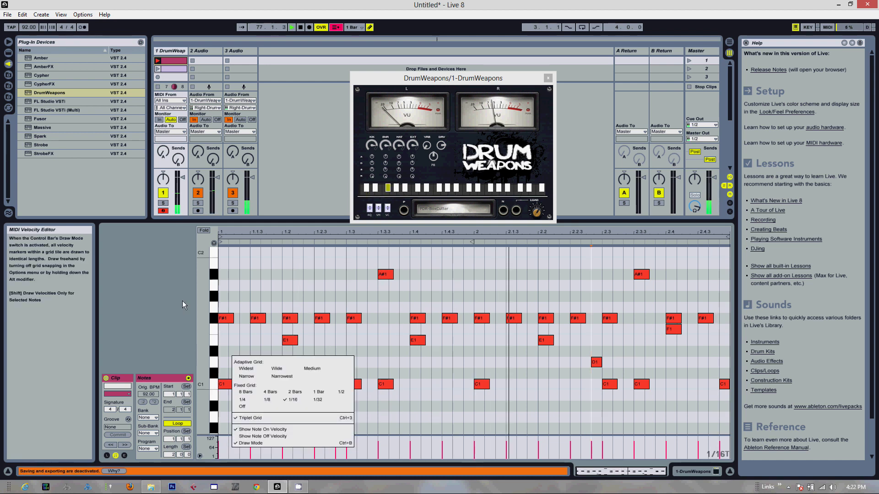
{"action": "key", "text": "Escape"}
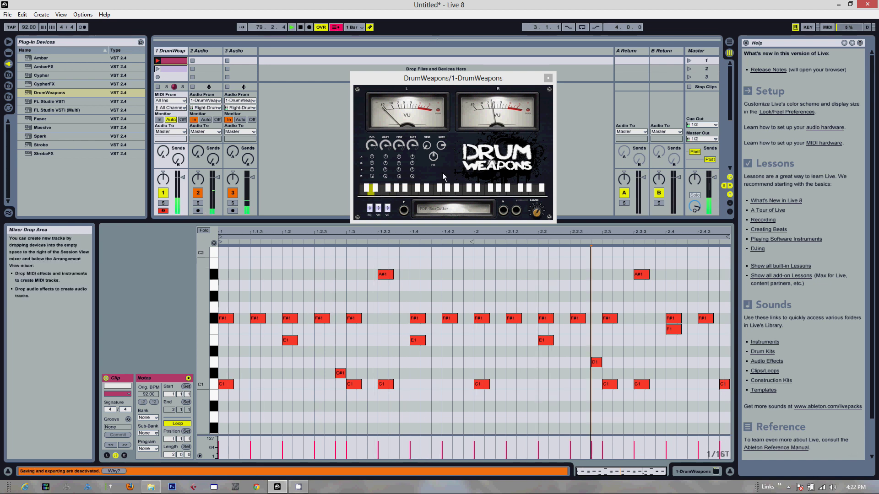
Step: Audition the DRM-ChillStation kit in DrumWeapons with the first clip, and stop playback
{"action": "left_click", "coordinate": [486, 4]}
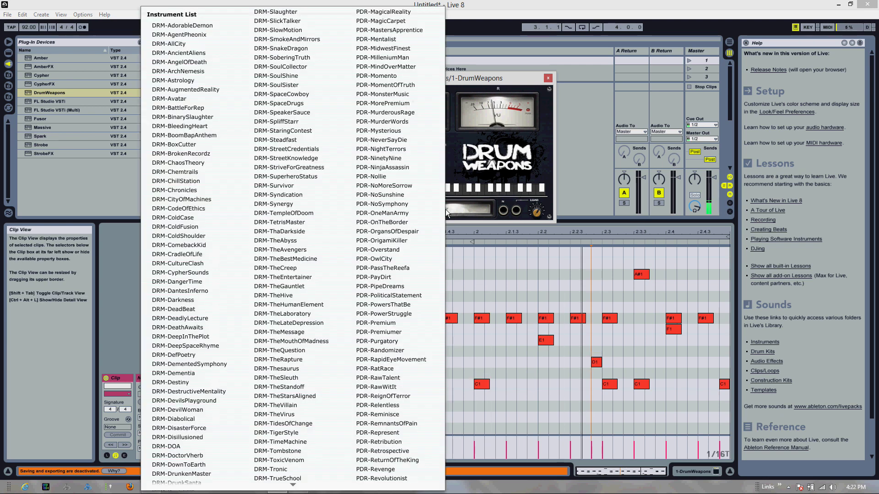
{"action": "left_click", "coordinate": [449, 210]}
{"action": "left_click", "coordinate": [161, 181]}
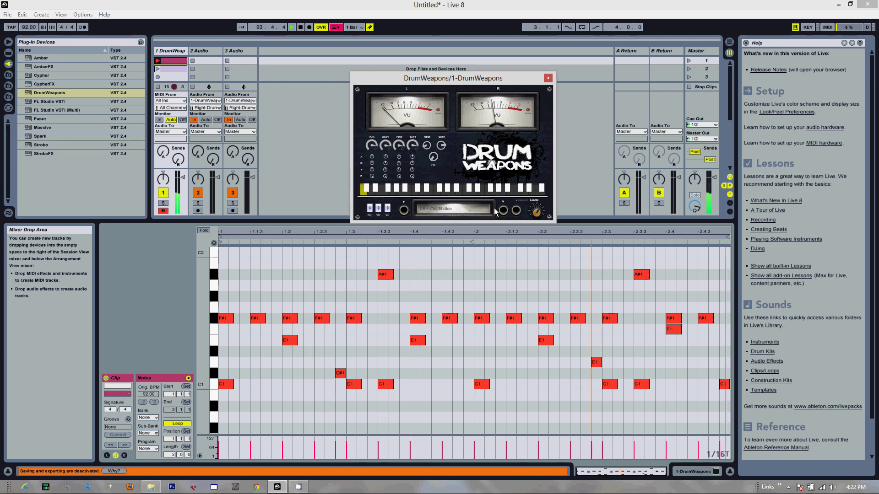
{"action": "left_click", "coordinate": [300, 27]}
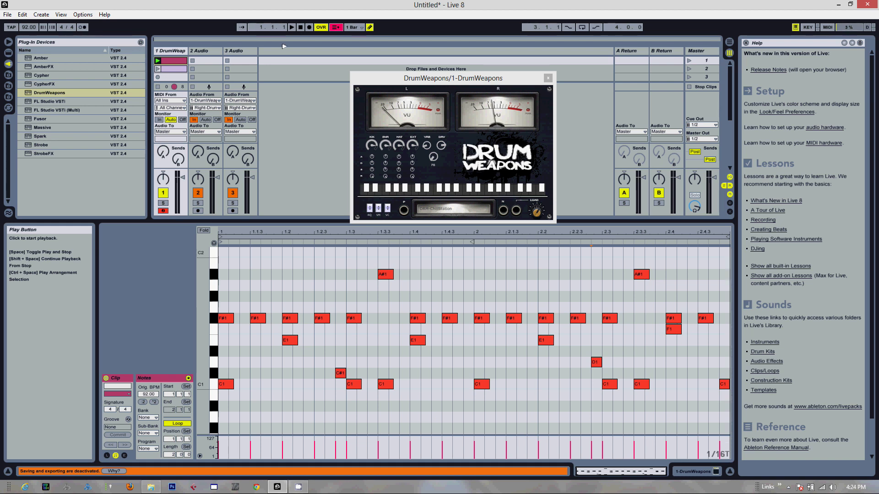
Step: Browse the DrumWeapons instrument list through to the PER kits, and close it without loading a kit
{"action": "left_click", "coordinate": [435, 210]}
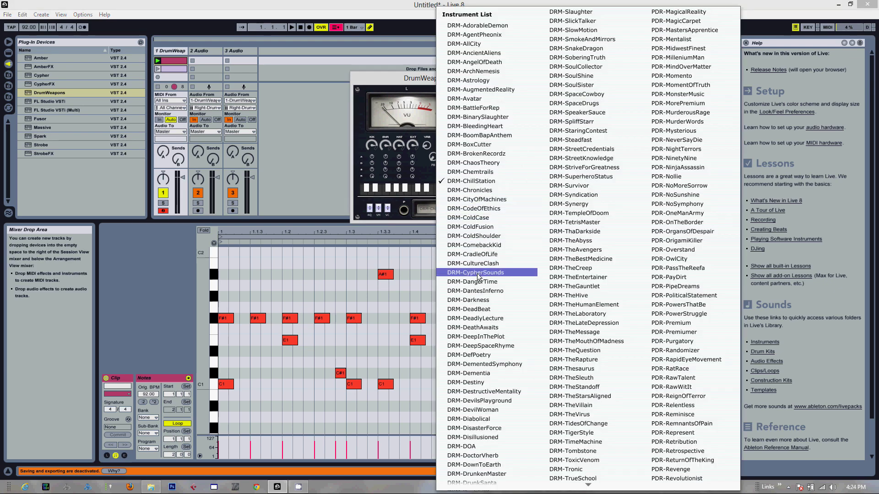
{"action": "mouse_move", "coordinate": [522, 485]}
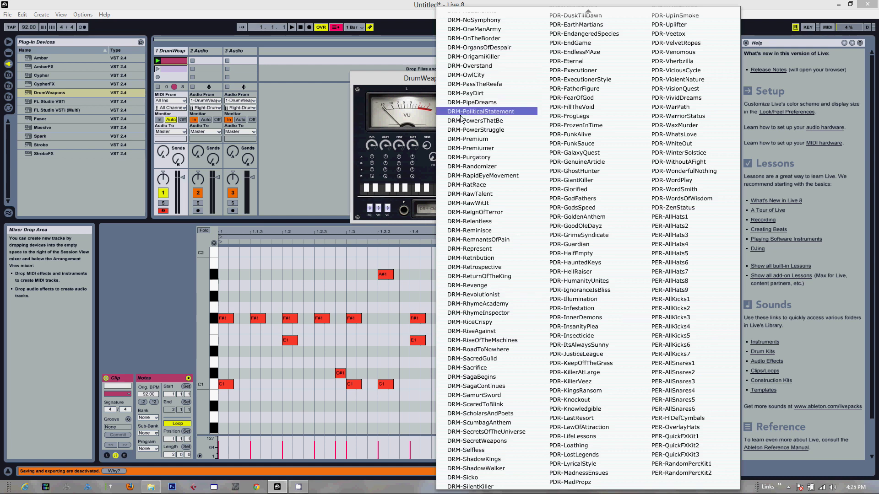
{"action": "left_click", "coordinate": [394, 82]}
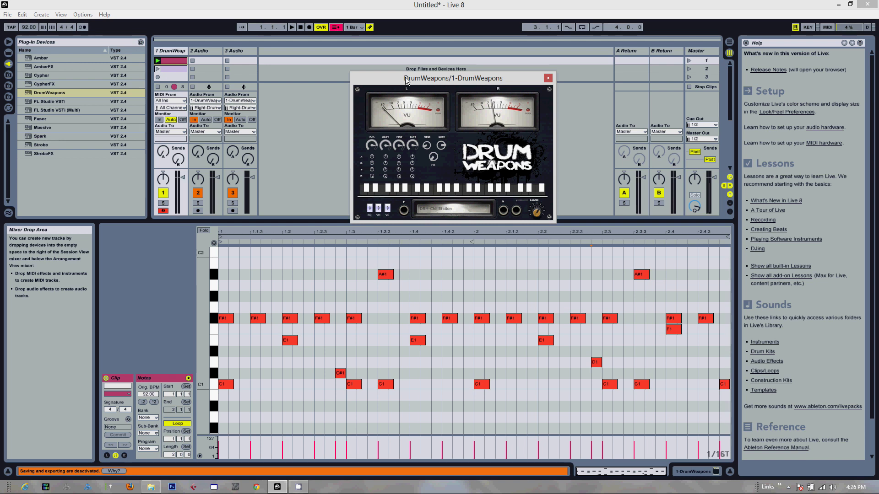
Step: Reposition the DrumWeapons window slightly lower over the session area, keeping all three track strips visible
{"action": "left_click_drag", "start_coordinate": [394, 82], "coordinate": [260, 89]}
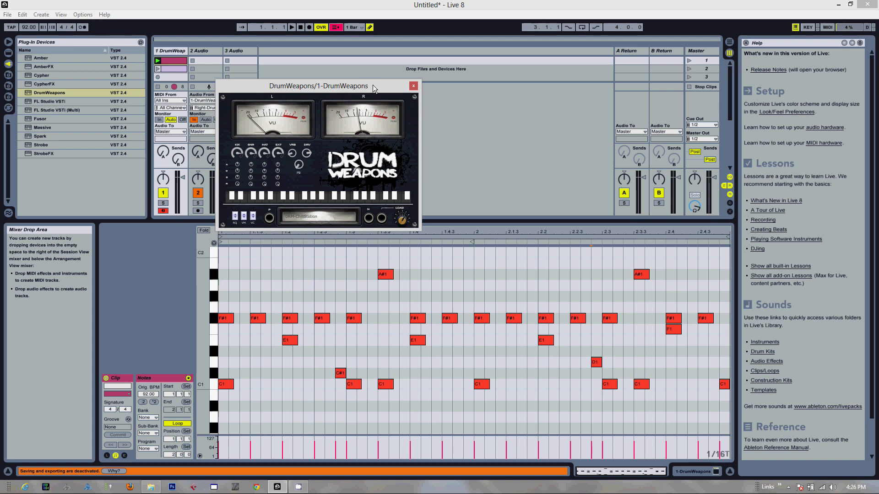
{"action": "left_click_drag", "start_coordinate": [372, 84], "coordinate": [500, 76]}
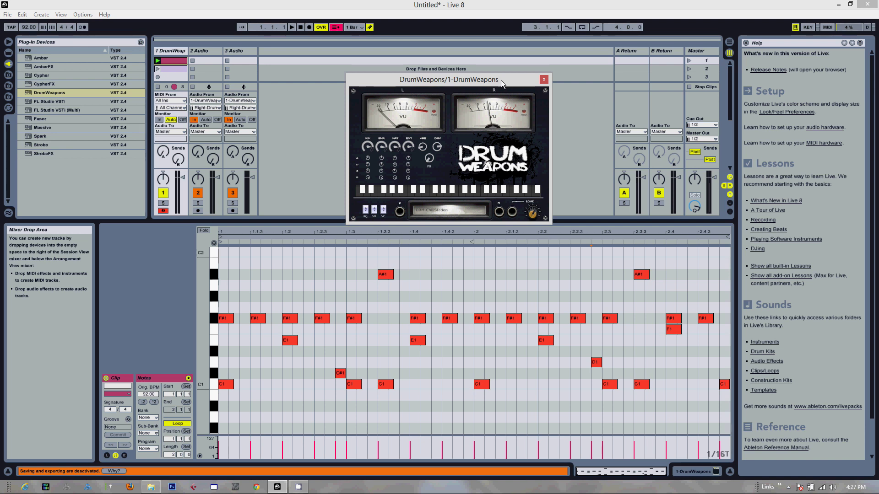
{"action": "left_click_drag", "start_coordinate": [515, 81], "coordinate": [471, 105]}
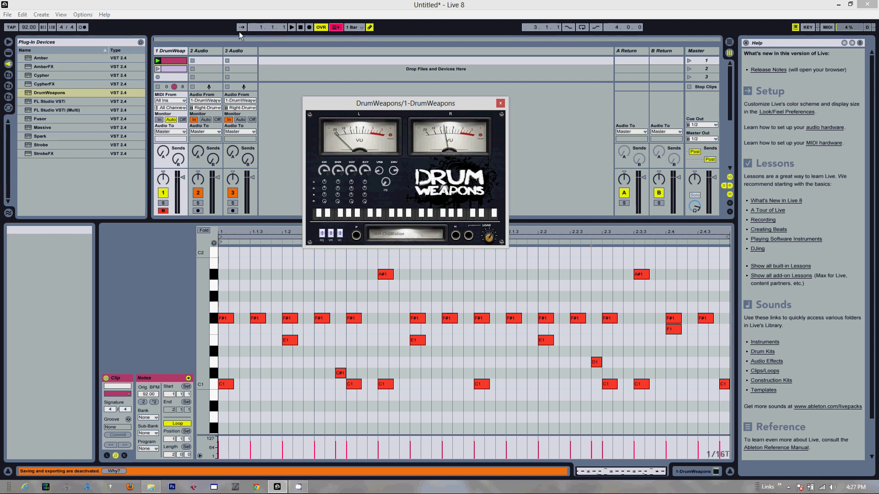
Step: Start playback and step DrumWeapons forward through its kits to DRM-CityOfMachines
{"action": "left_click", "coordinate": [292, 28]}
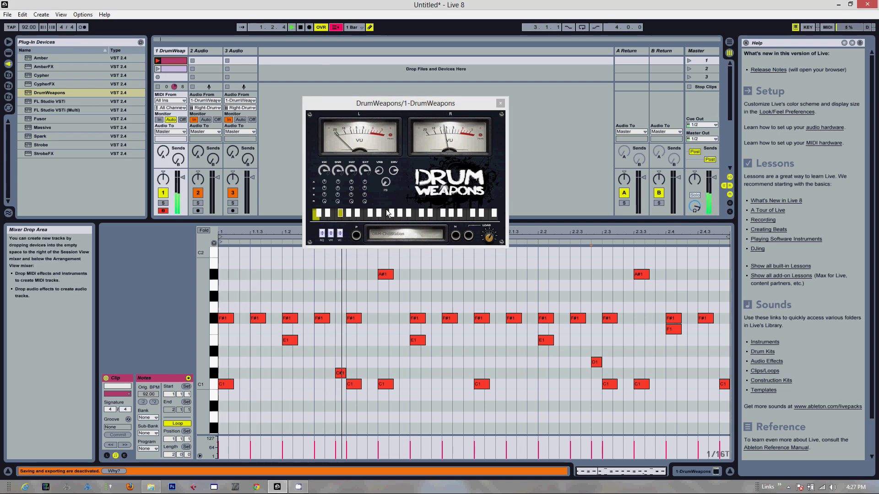
{"action": "left_click", "coordinate": [456, 237]}
{"action": "left_click", "coordinate": [456, 237]}
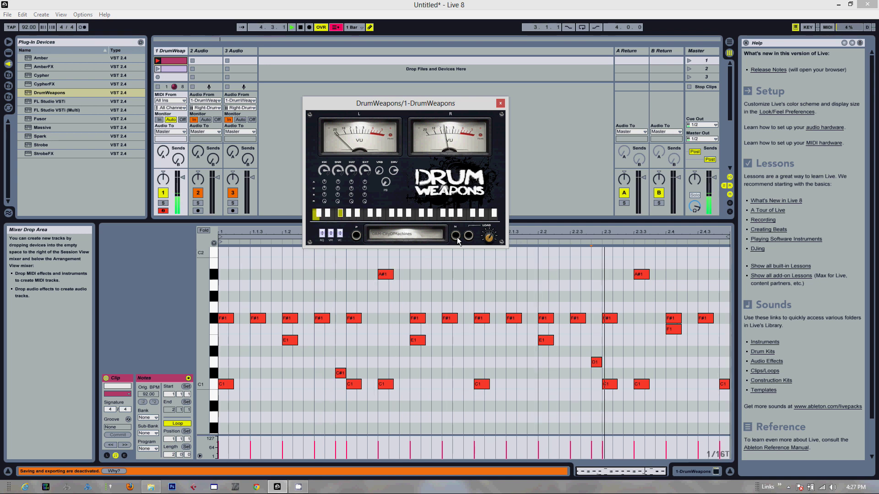
Step: Load the PER-QuickFXKit1 kit in DrumWeapons to audition it while the first clip plays
{"action": "left_click", "coordinate": [414, 234]}
{"action": "scroll", "coordinate": [540, 313], "scroll_direction": "down", "scroll_amount": 5}
{"action": "scroll", "coordinate": [540, 313], "scroll_direction": "down", "scroll_amount": 2}
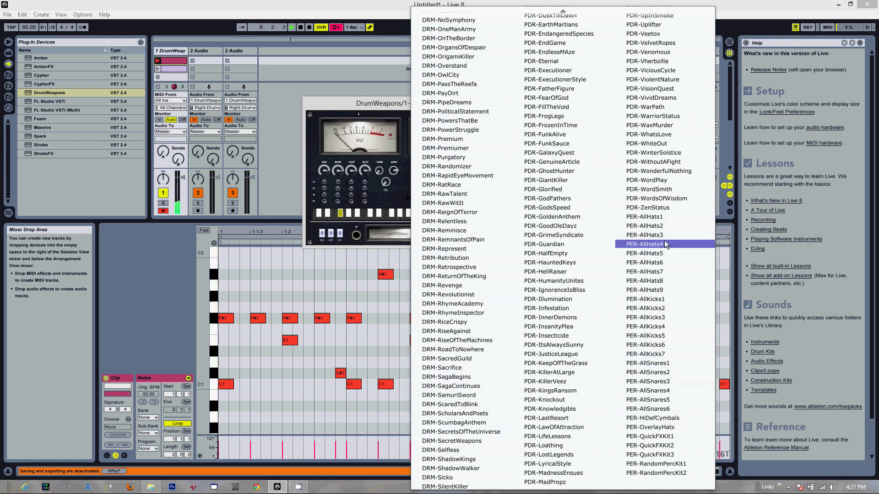
{"action": "left_click", "coordinate": [659, 437]}
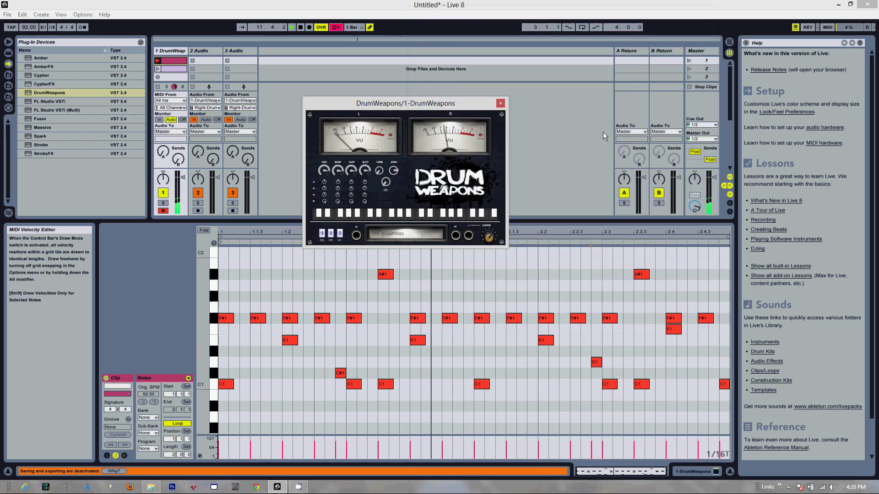
Step: Audition the PER-QuickFXKit2 and PER-QuickFXKit3 kits in turn against the playing clip
{"action": "left_click", "coordinate": [391, 233]}
{"action": "scroll", "coordinate": [626, 394], "scroll_direction": "down", "scroll_amount": 10}
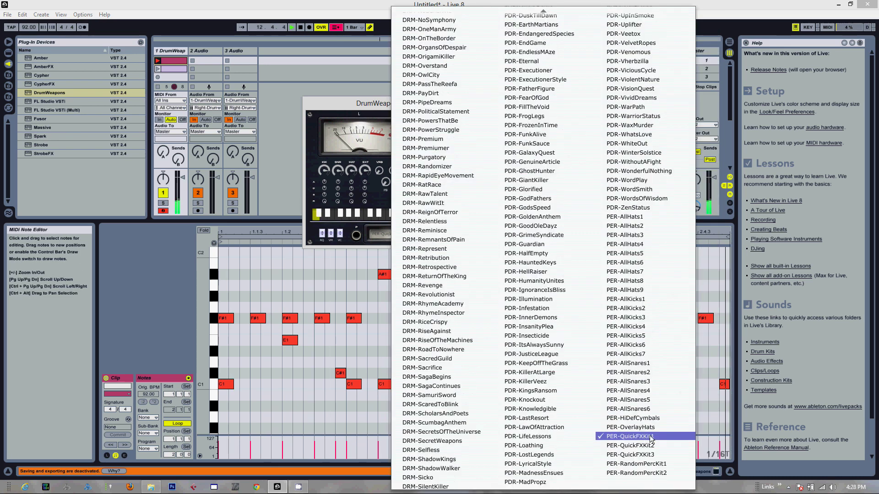
{"action": "left_click", "coordinate": [644, 446]}
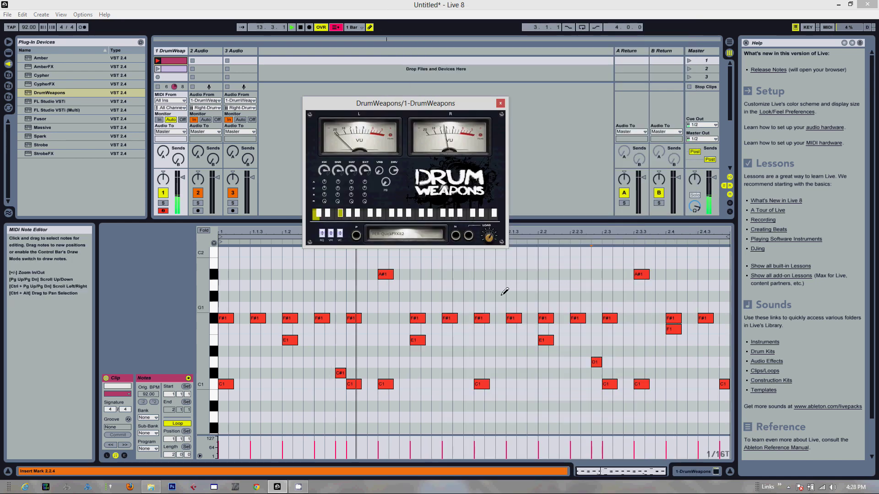
{"action": "left_click", "coordinate": [380, 233]}
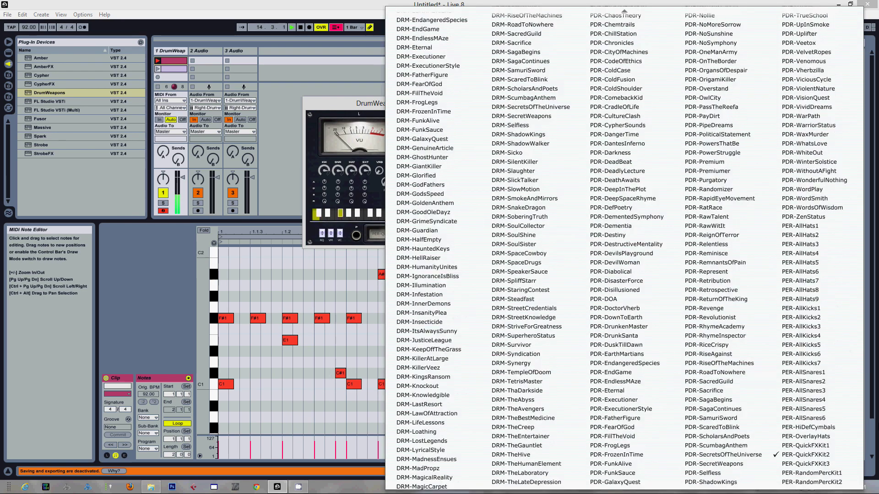
{"action": "left_click", "coordinate": [800, 463]}
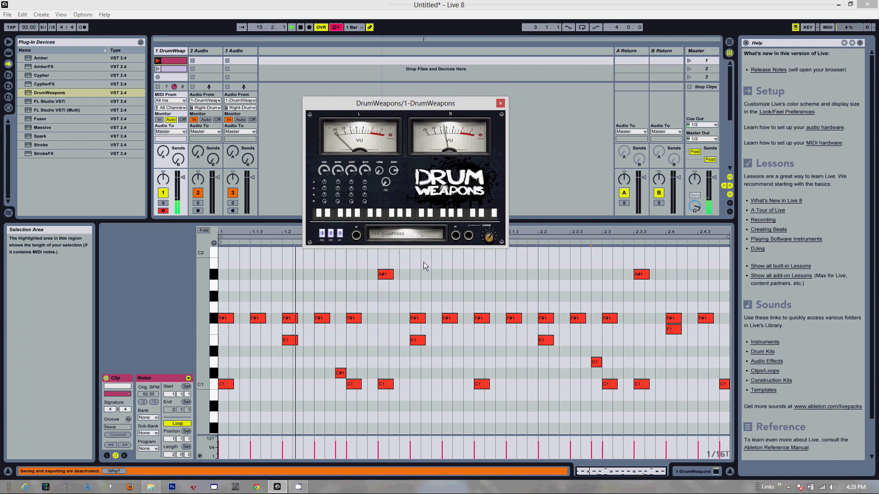
Step: Audition the PER-RandomPercKit1 and PER-RandomPercKit2 kits in turn against the playing clip
{"action": "left_click", "coordinate": [411, 234]}
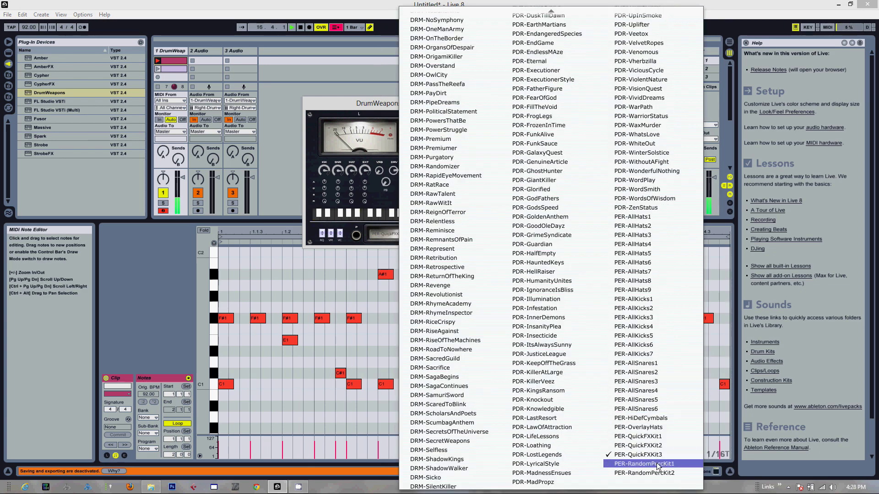
{"action": "left_click", "coordinate": [650, 464]}
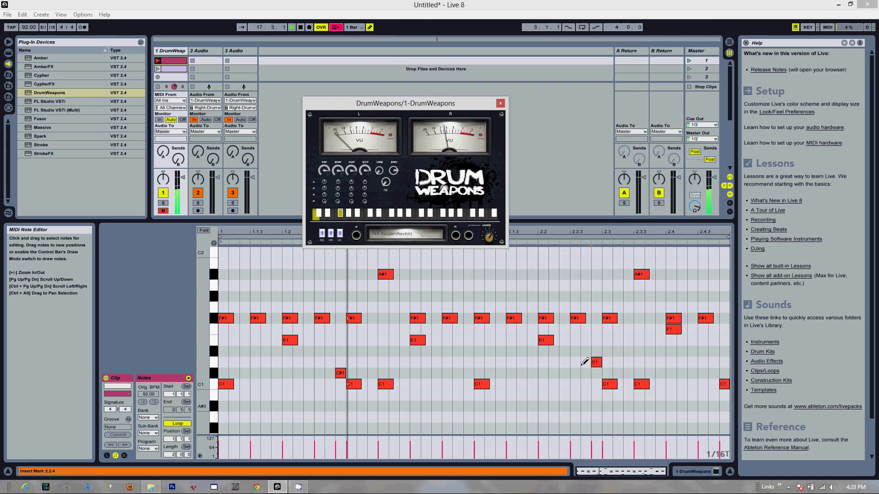
{"action": "left_click", "coordinate": [413, 240]}
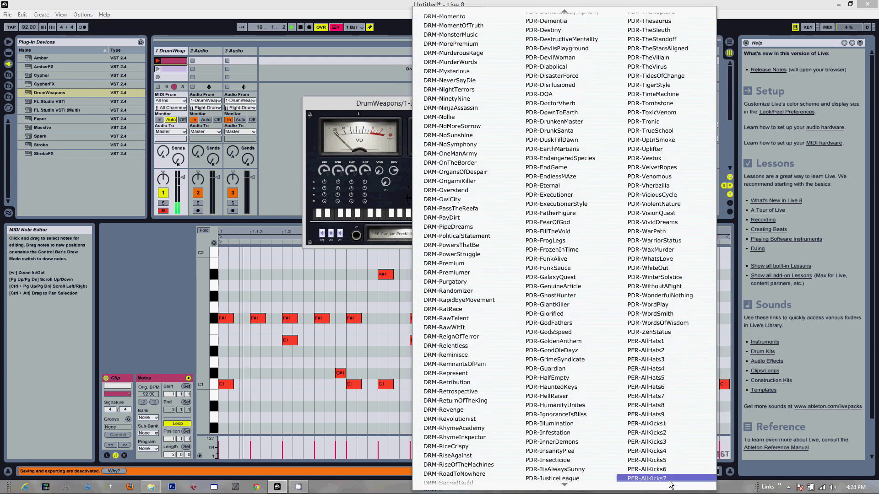
{"action": "left_click", "coordinate": [658, 478]}
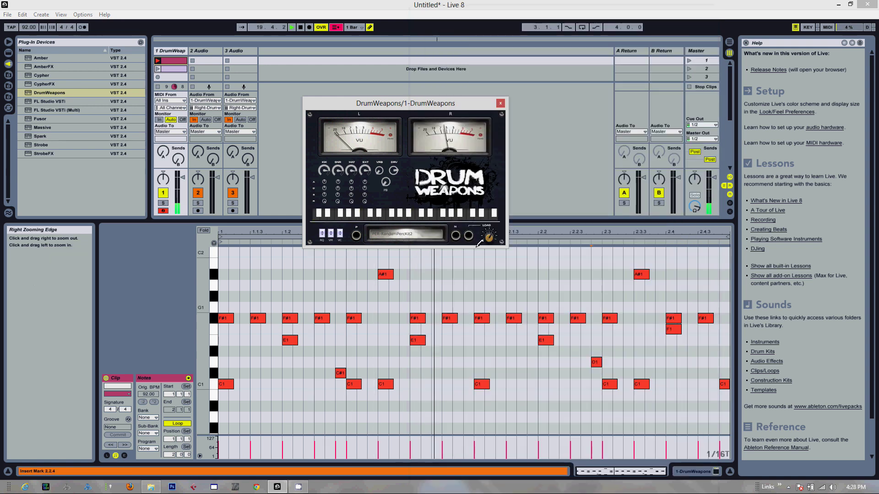
Step: Load the DRM-CultureClash kit in DrumWeapons, listen to it with the first clip, and stop playback
{"action": "left_click", "coordinate": [383, 231]}
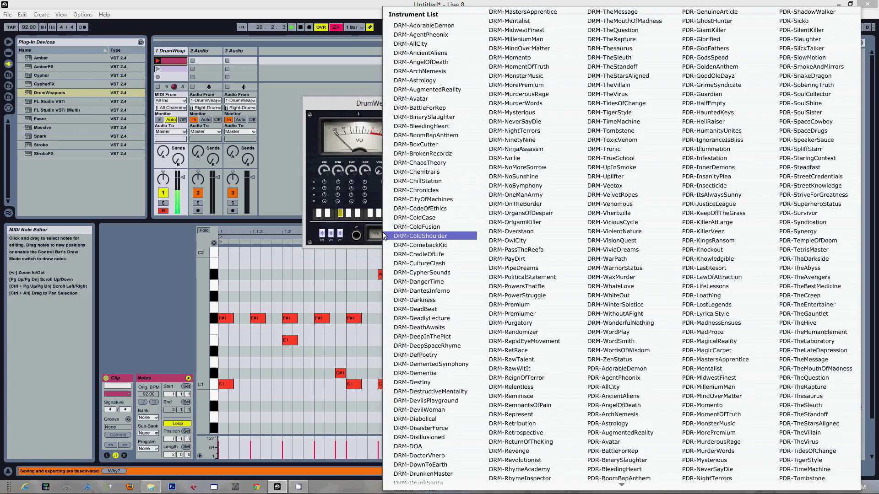
{"action": "left_click", "coordinate": [425, 269]}
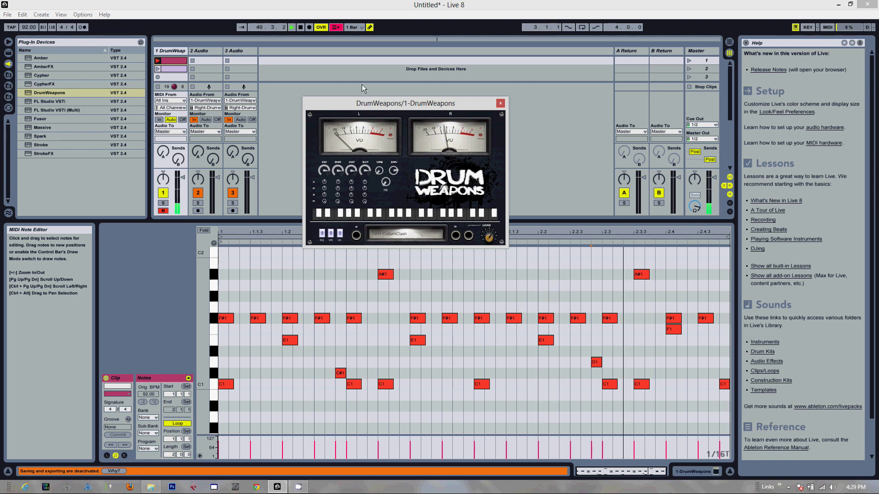
{"action": "left_click", "coordinate": [299, 28]}
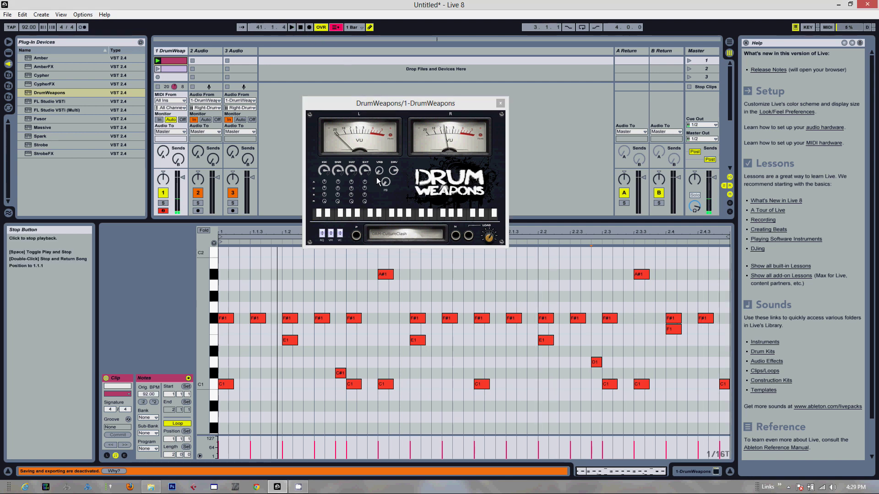